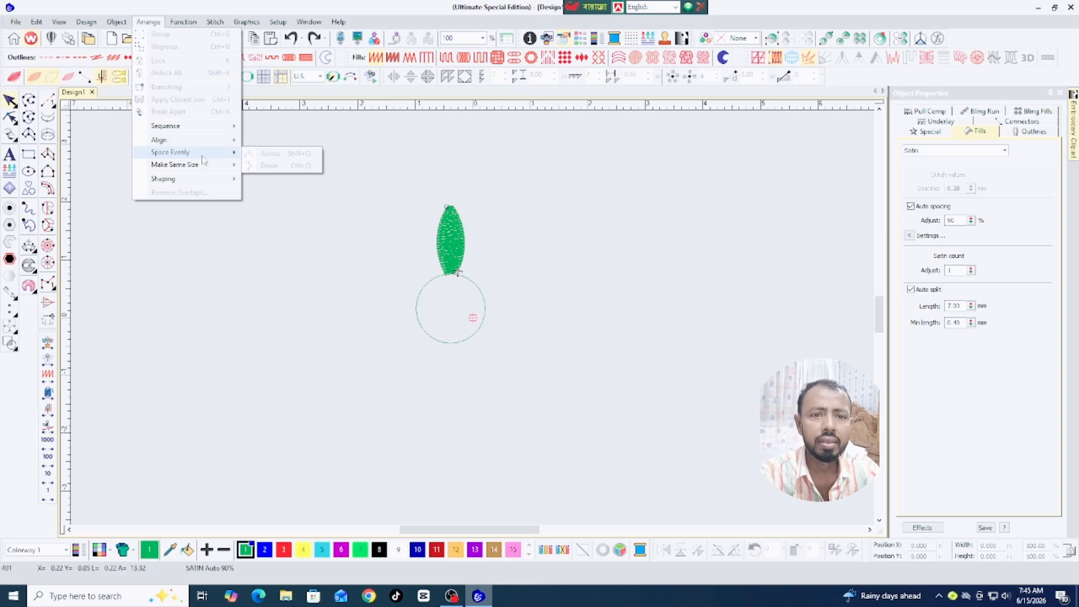
pyautogui.moveTo(183, 170)
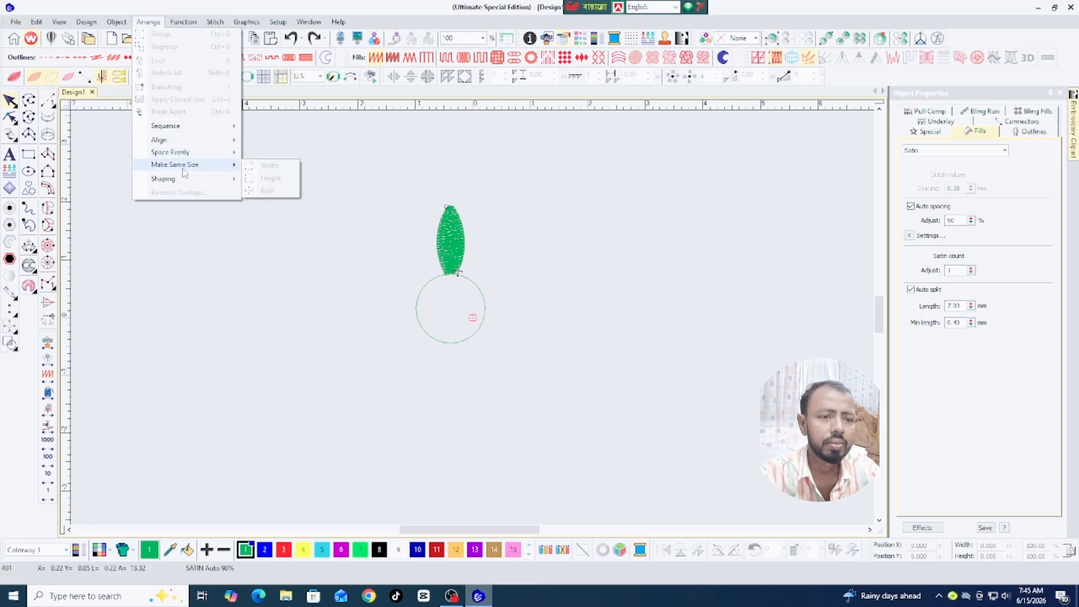
pyautogui.click(365, 263)
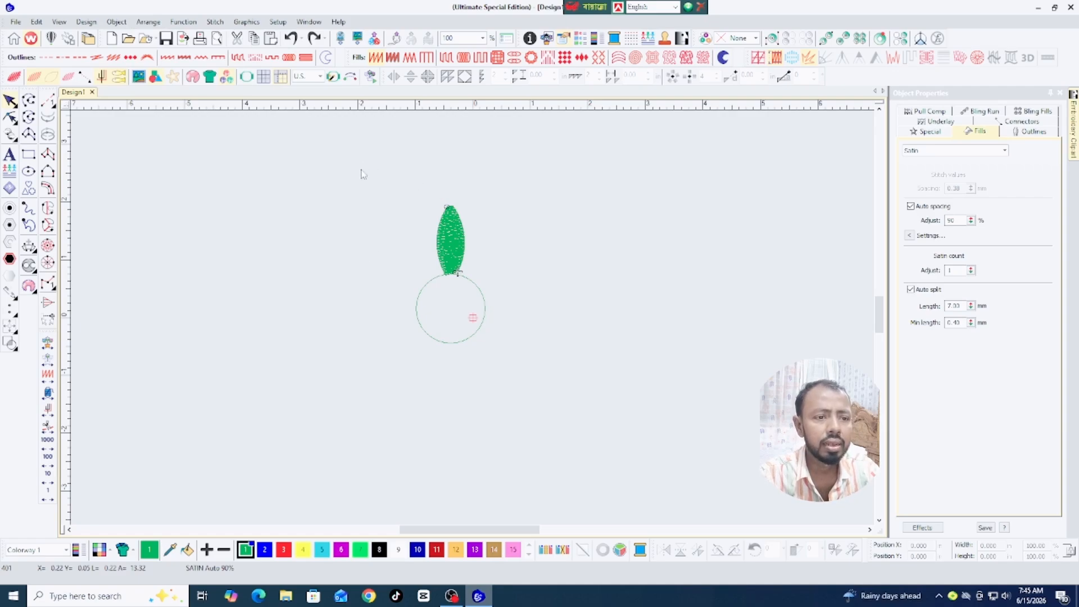
pyautogui.click(452, 245)
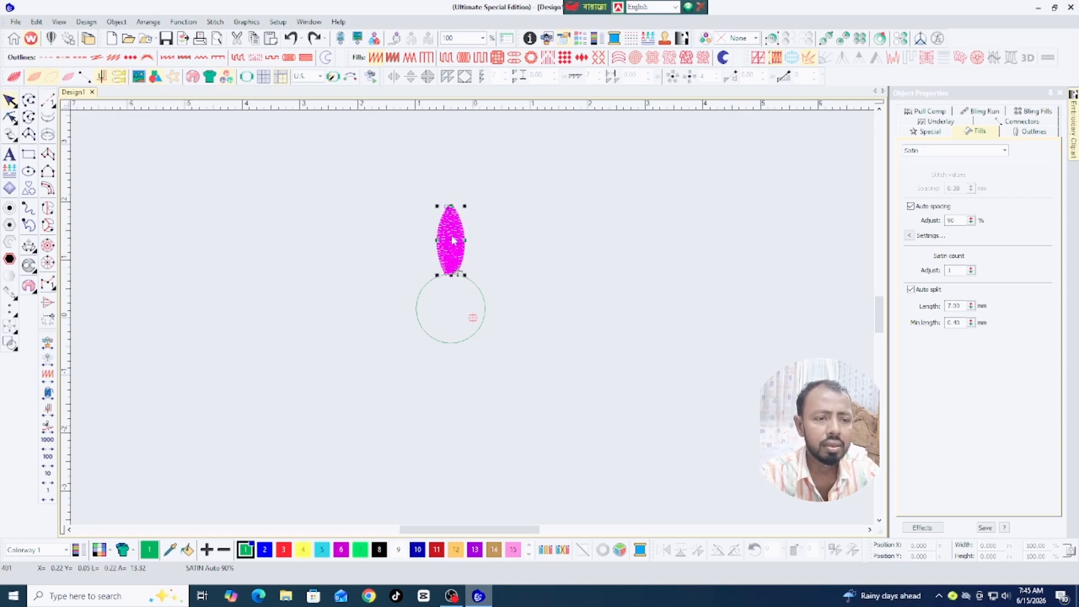
pyautogui.click(486, 315)
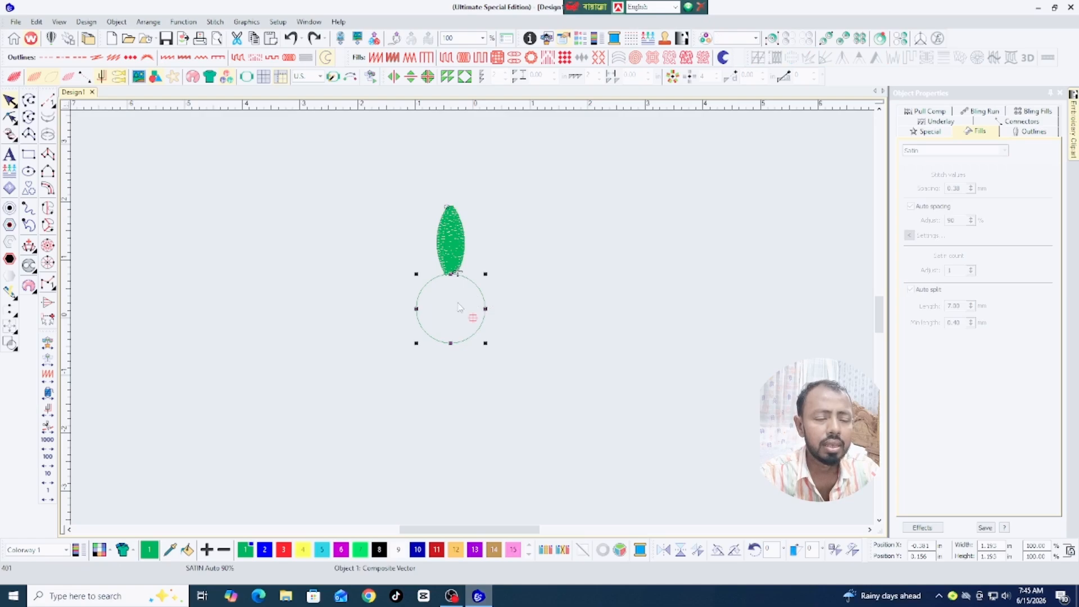
pyautogui.keyDown('ctrl'); pyautogui.click(457, 221); pyautogui.keyUp('ctrl')
pyautogui.click(513, 315)
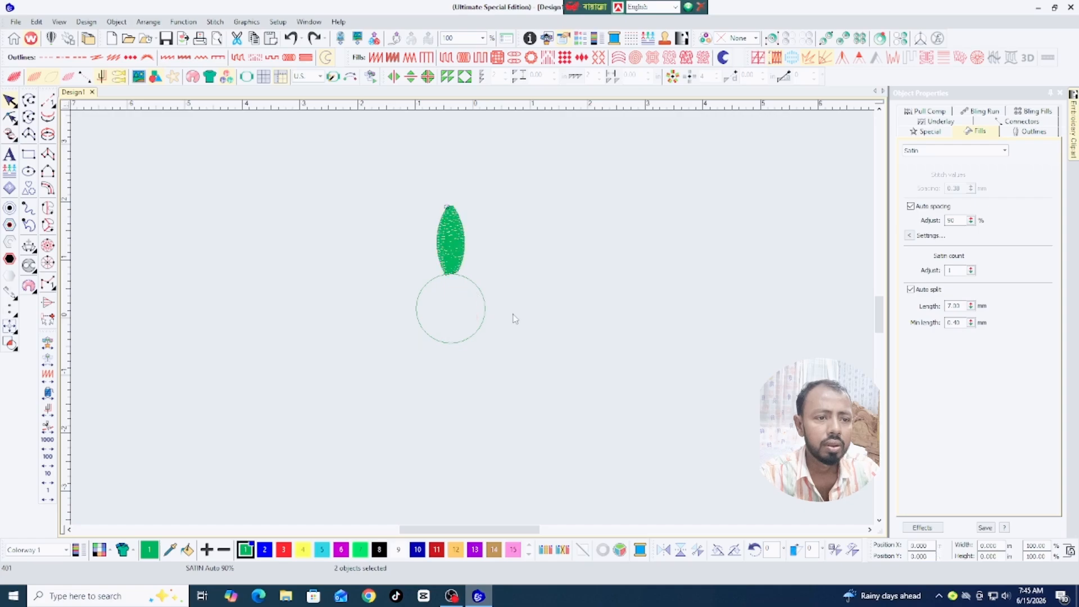
# Make the circle the same width as the satin leaf, and undo the width change.
pyautogui.click(486, 311)
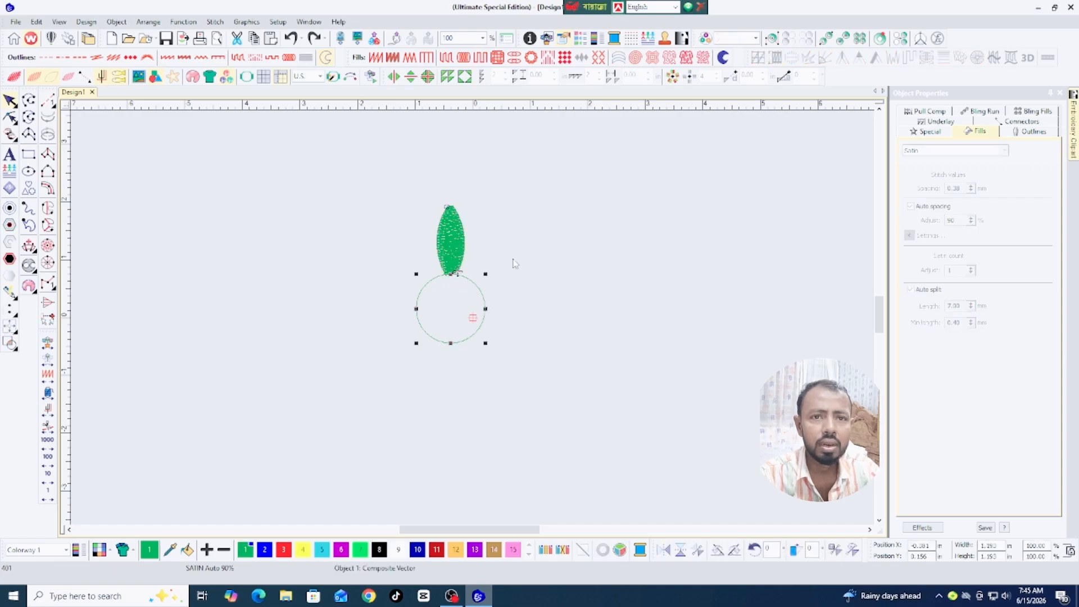
pyautogui.keyDown('ctrl'); pyautogui.click(457, 221); pyautogui.keyUp('ctrl')
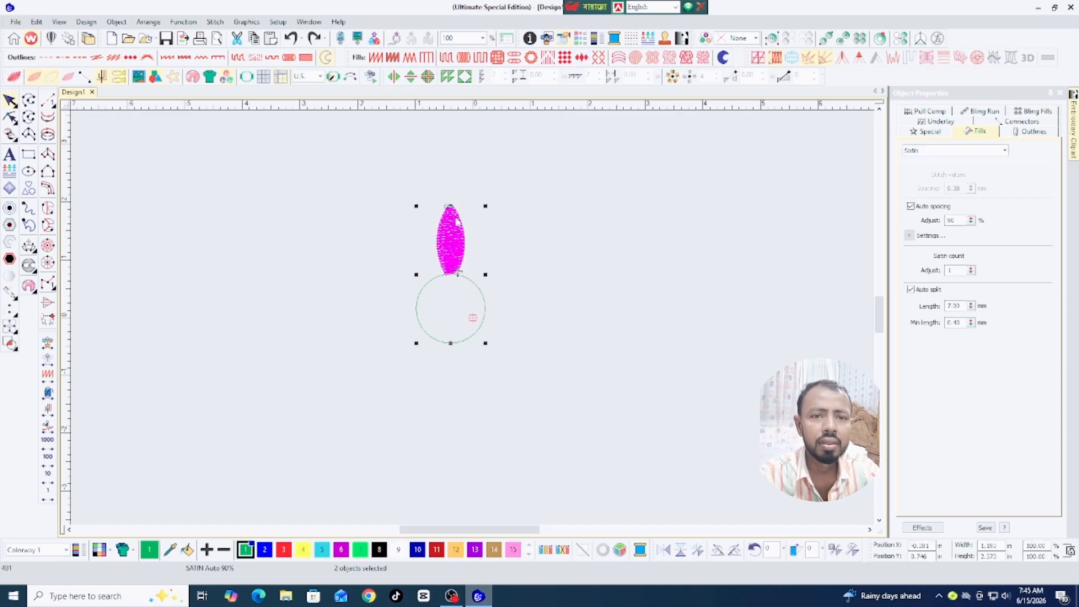
pyautogui.click(141, 23)
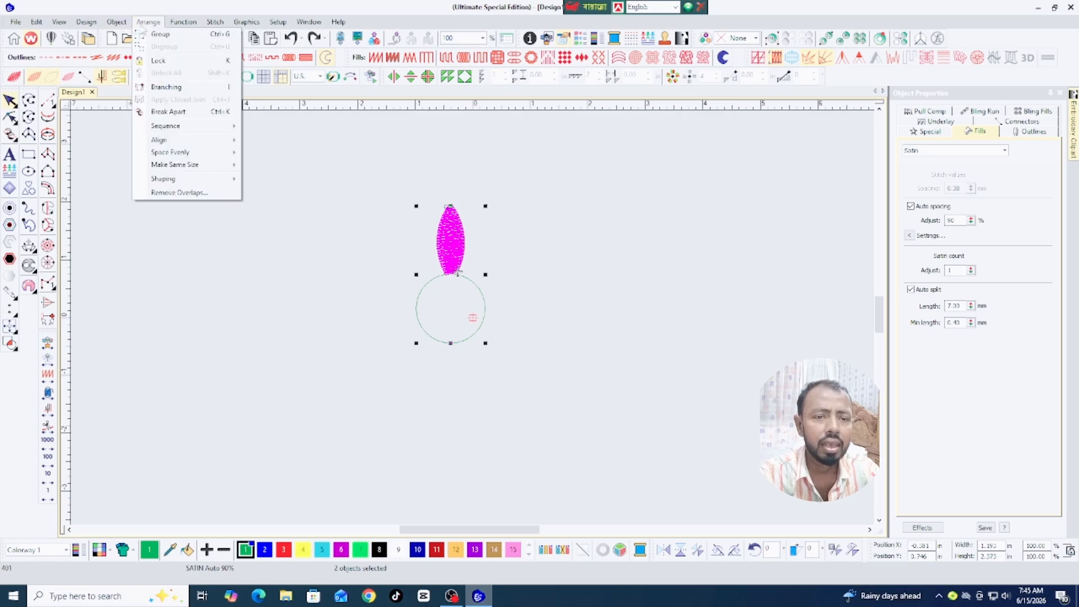
pyautogui.moveTo(183, 171)
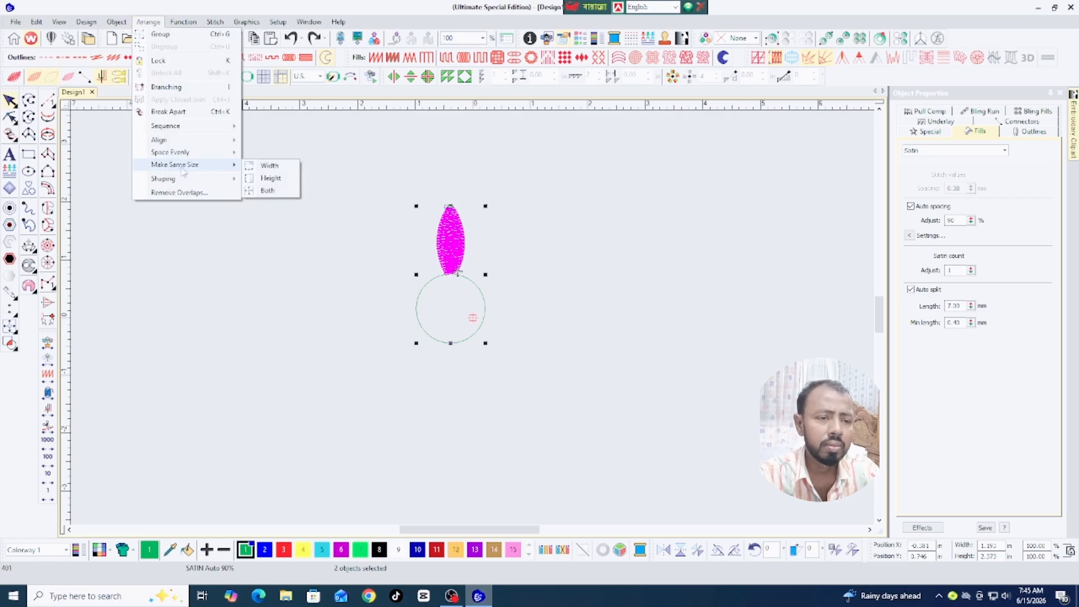
pyautogui.click(266, 168)
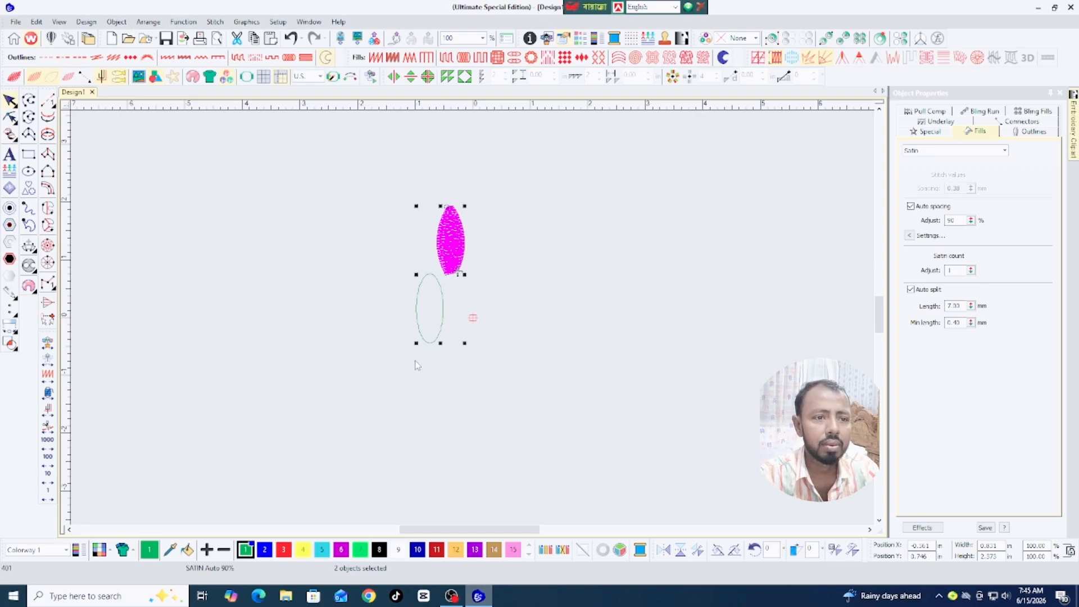
pyautogui.hotkey('ctrl', 'z')
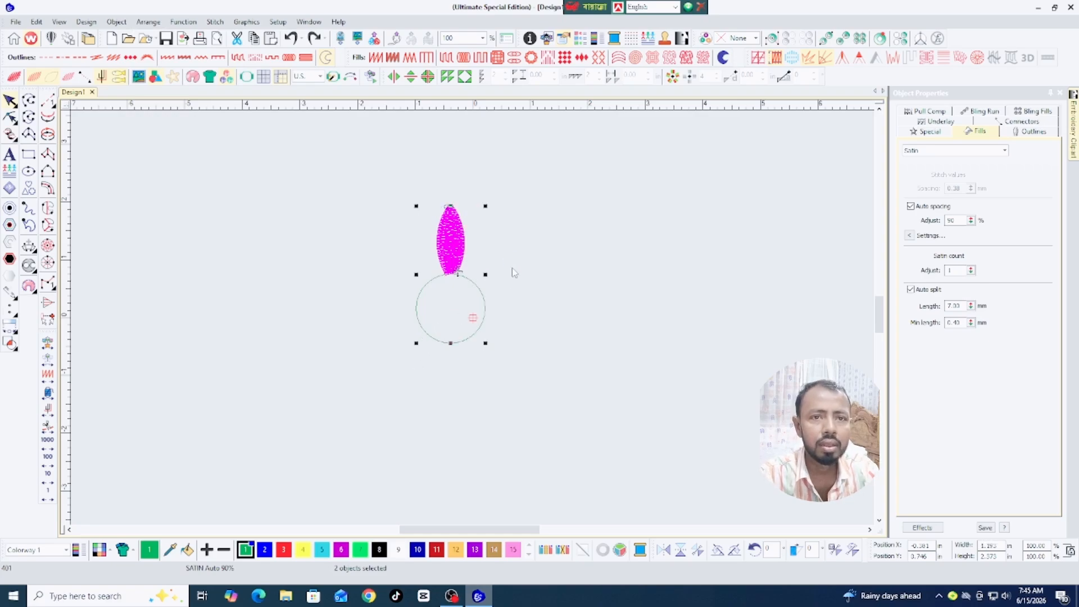
# Select the satin leaf and add the circle, make the leaf the same width as the circle, and undo the resize.
pyautogui.click(463, 248)
pyautogui.keyDown('ctrl'); pyautogui.click(484, 318); pyautogui.keyUp('ctrl')
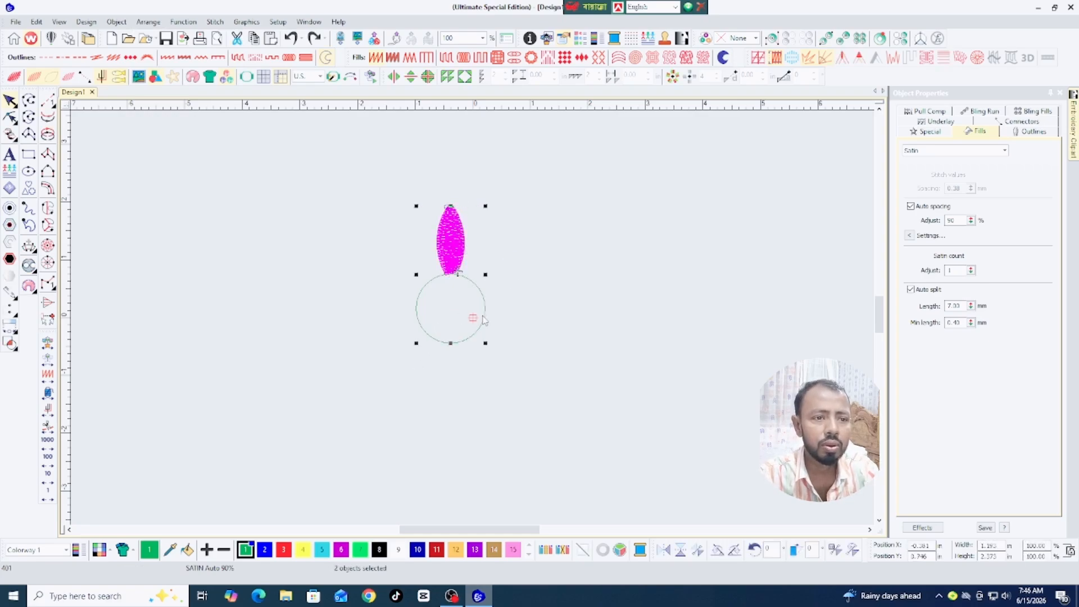
pyautogui.click(148, 23)
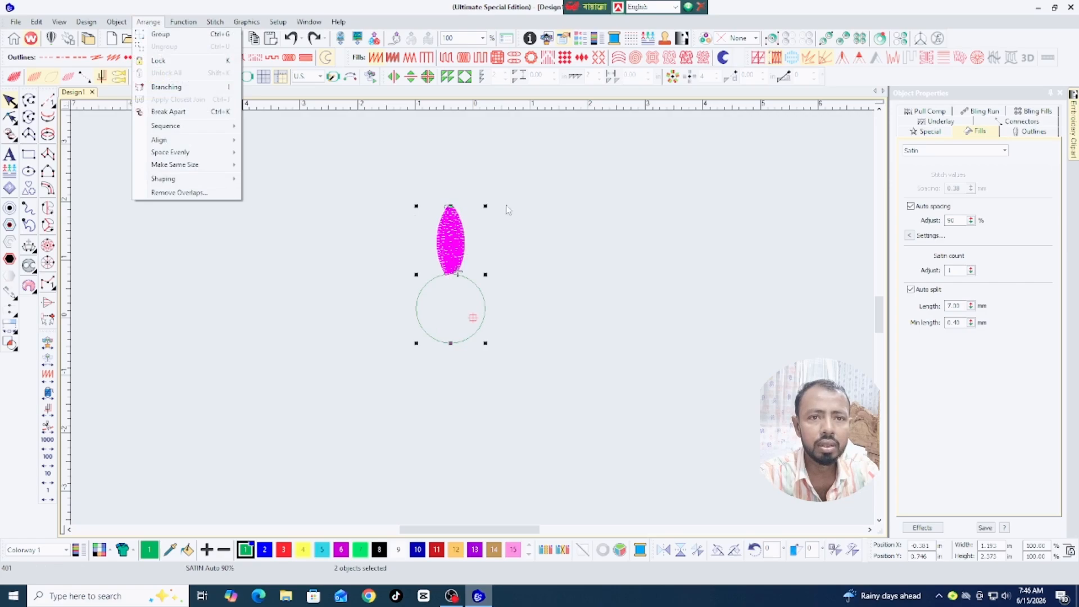
pyautogui.click(507, 209)
pyautogui.click(449, 249)
pyautogui.keyDown('ctrl'); pyautogui.click(482, 314); pyautogui.keyUp('ctrl')
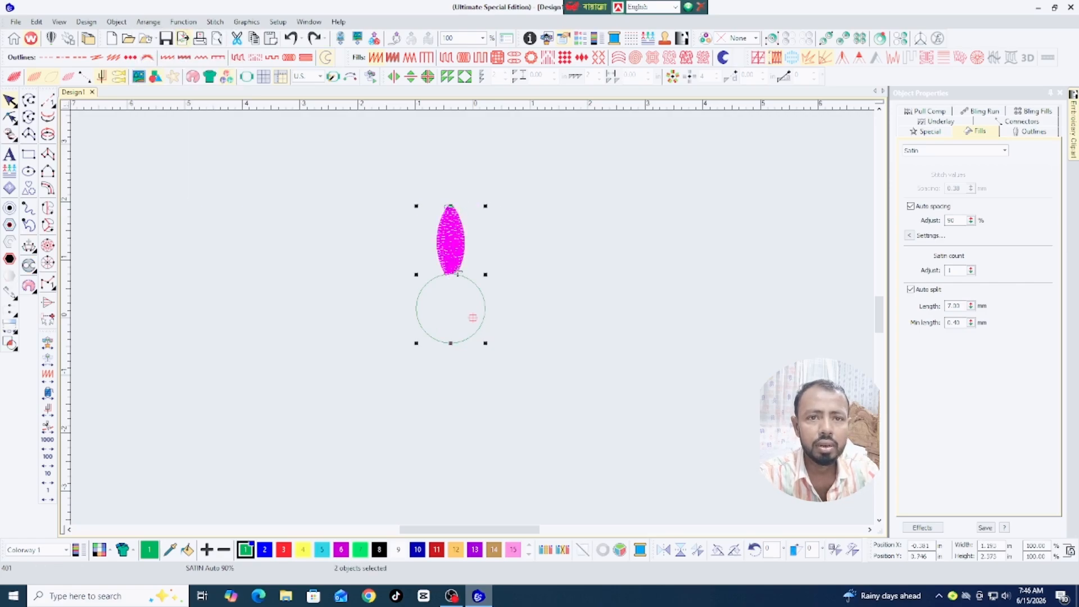
pyautogui.click(148, 22)
pyautogui.moveTo(176, 142)
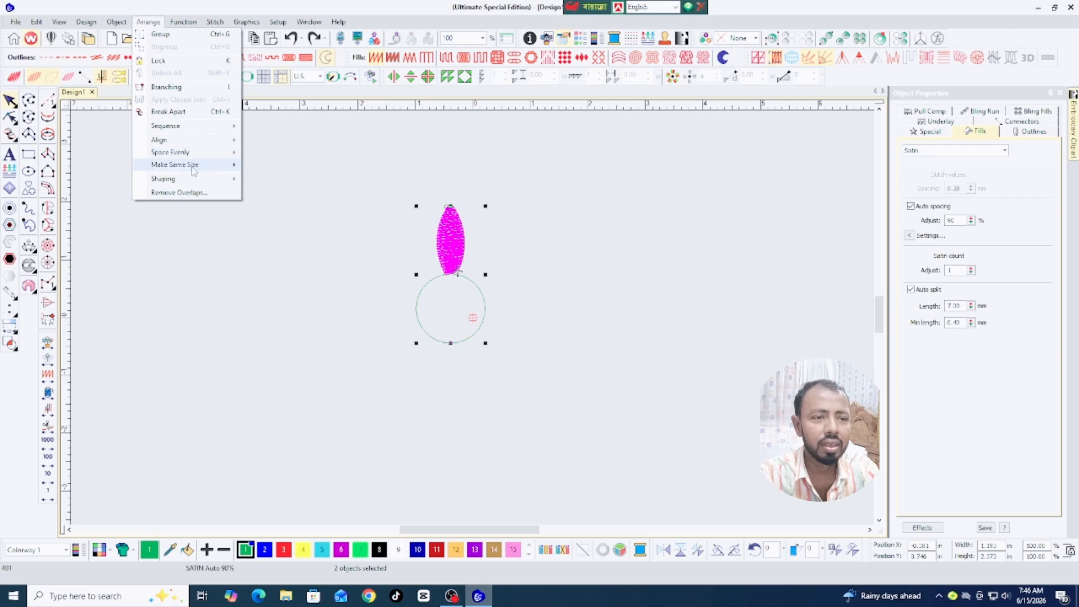
pyautogui.click(260, 166)
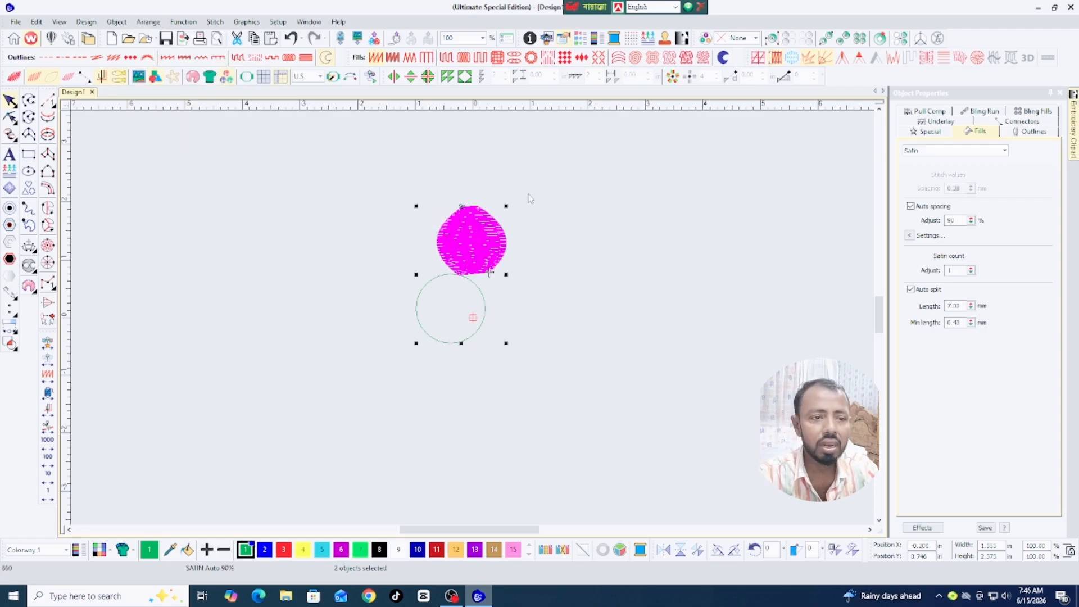
pyautogui.click(565, 202)
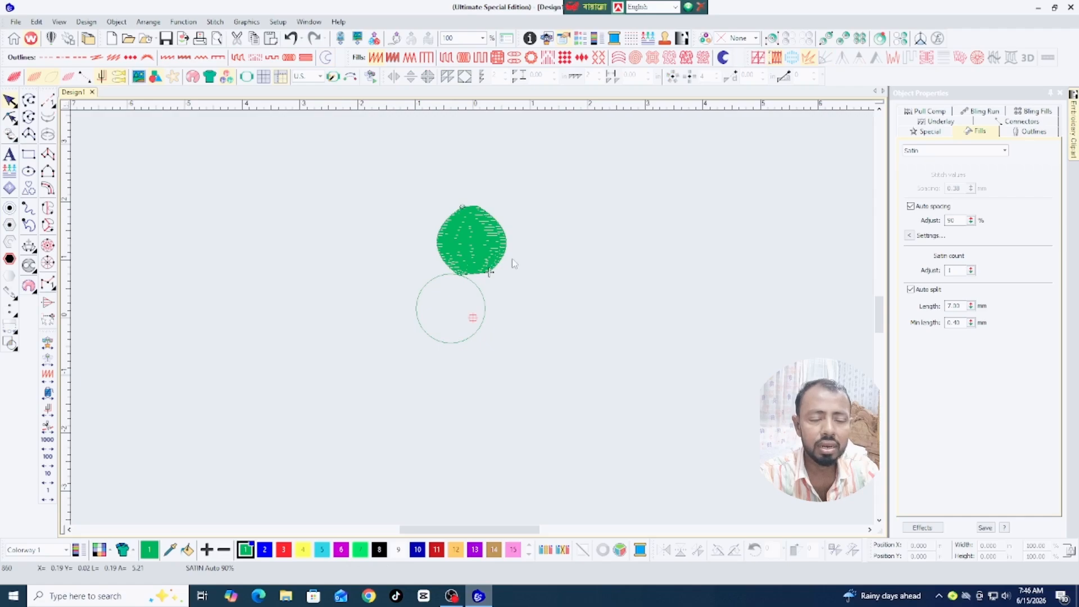
pyautogui.hotkey('ctrl', 'z')
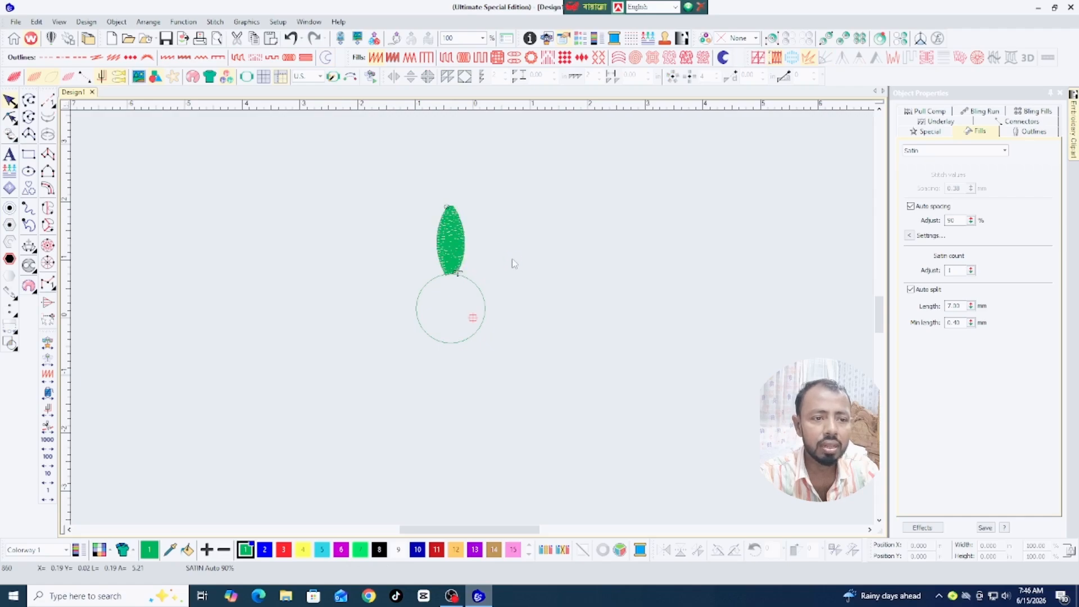
# Select the satin leaf together with the circle, apply Make Same Size for height, and clear the selection.
pyautogui.click(486, 307)
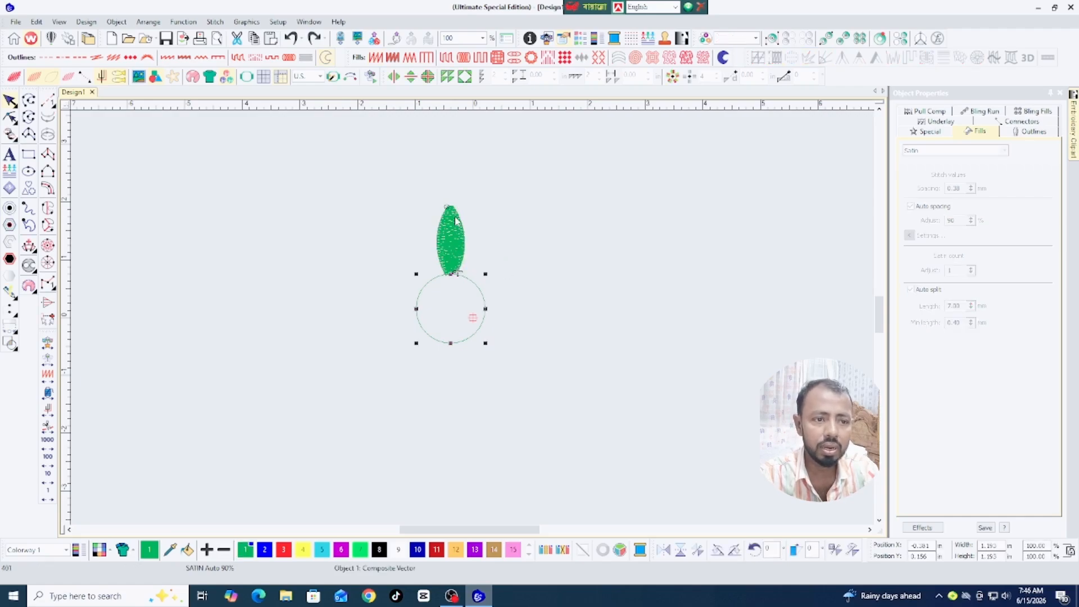
pyautogui.click(449, 235)
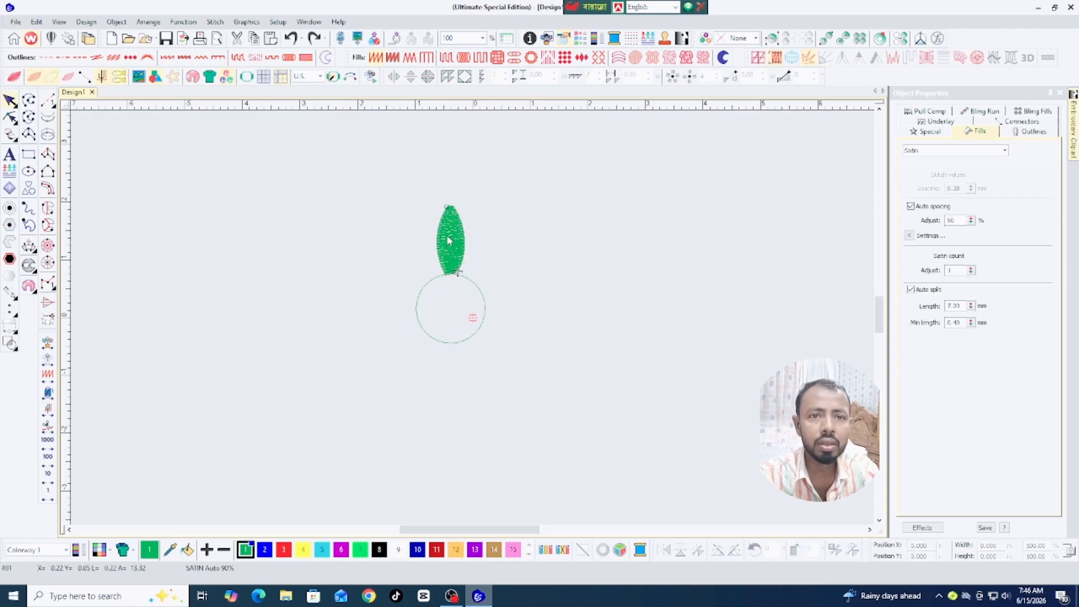
pyautogui.keyDown('ctrl'); pyautogui.click(487, 323); pyautogui.keyUp('ctrl')
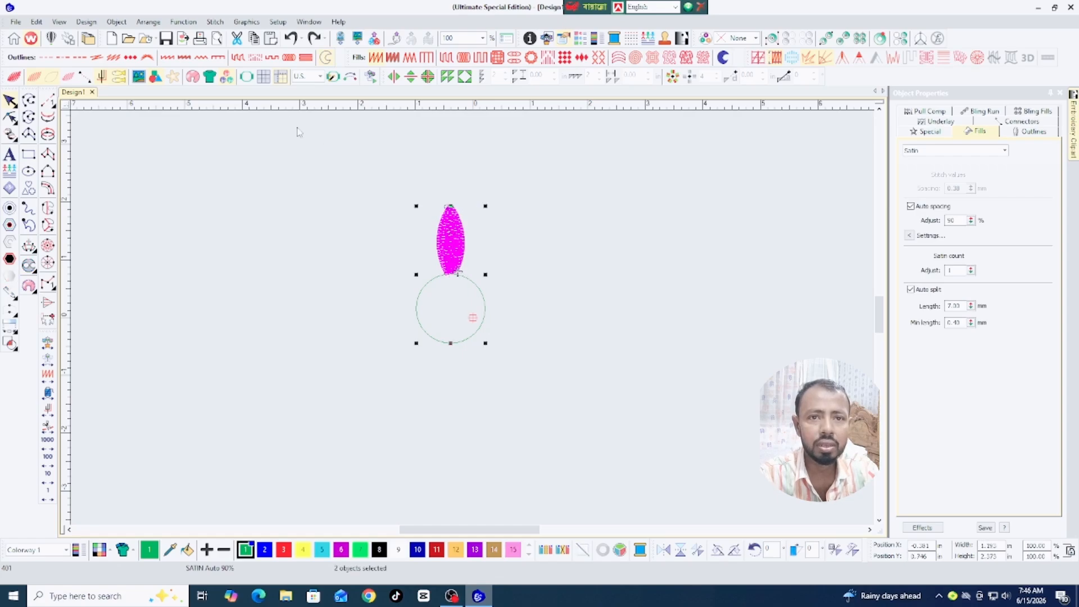
pyautogui.click(148, 21)
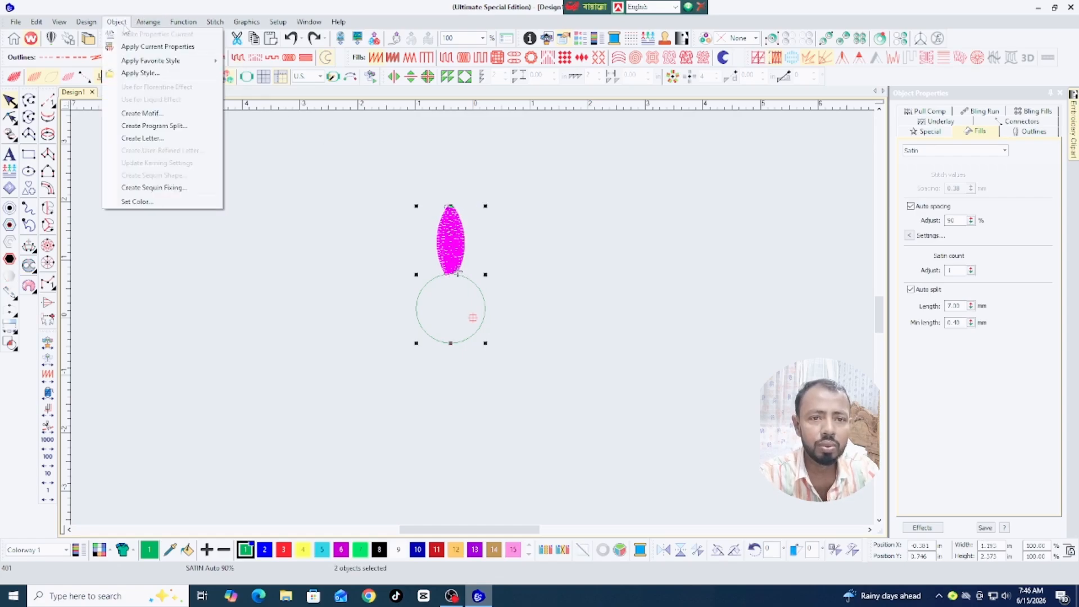
pyautogui.moveTo(193, 145)
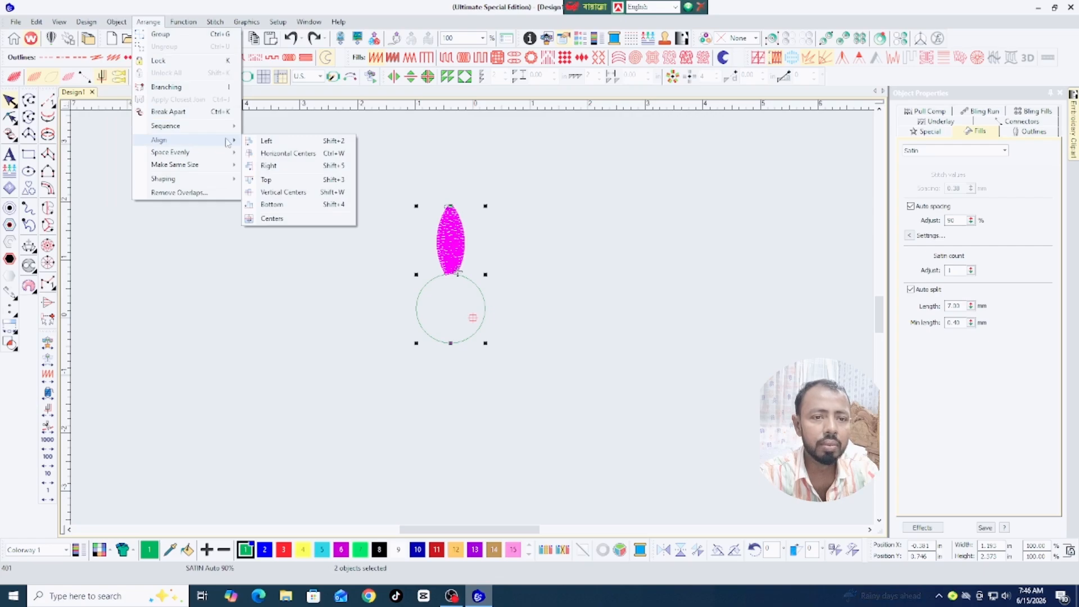
pyautogui.moveTo(209, 169)
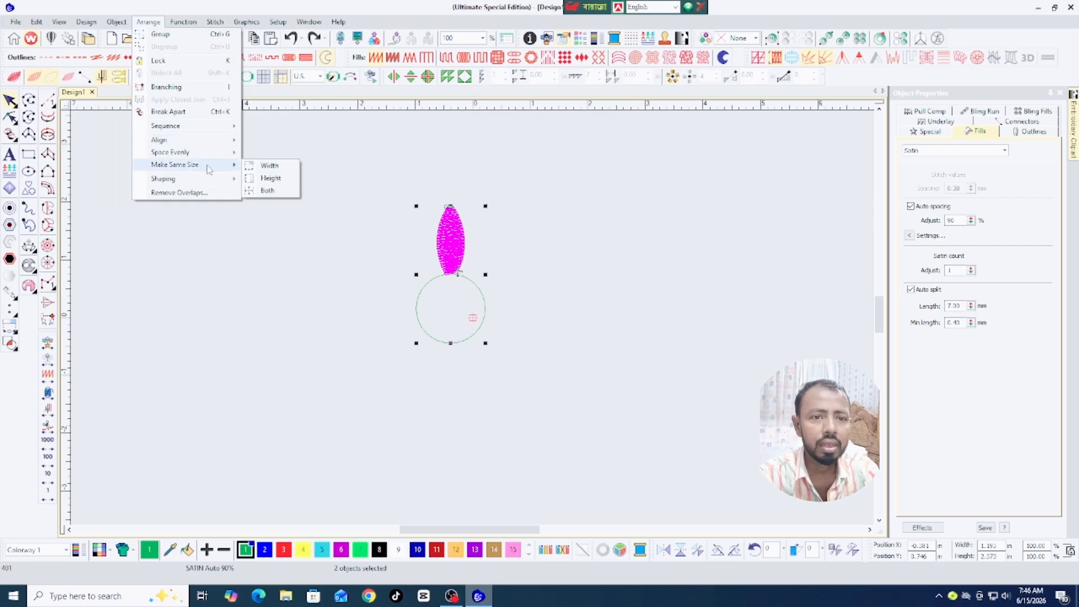
pyautogui.click(286, 181)
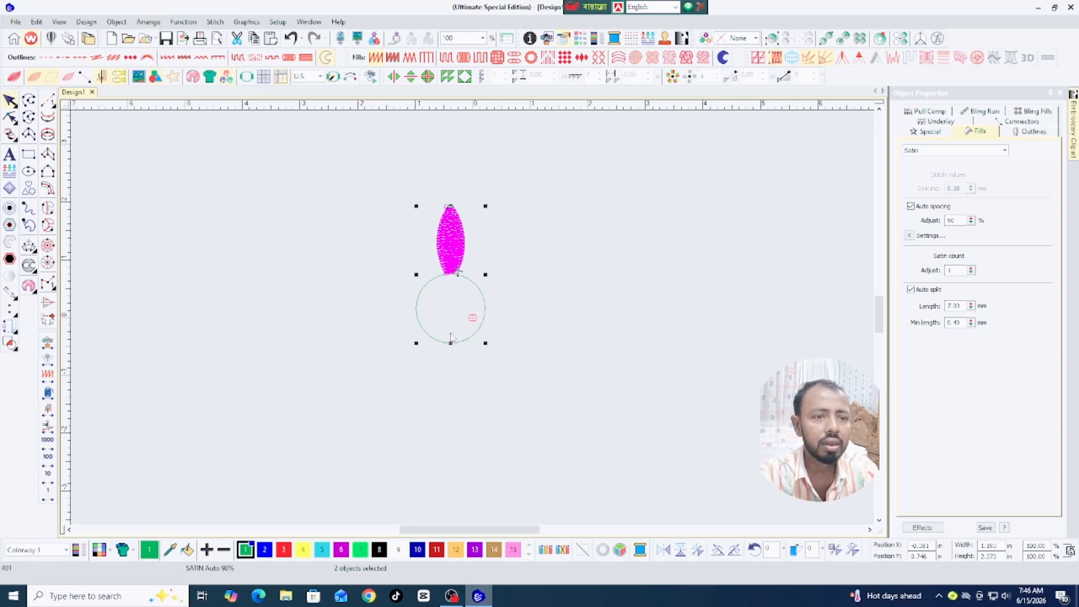
pyautogui.click(540, 242)
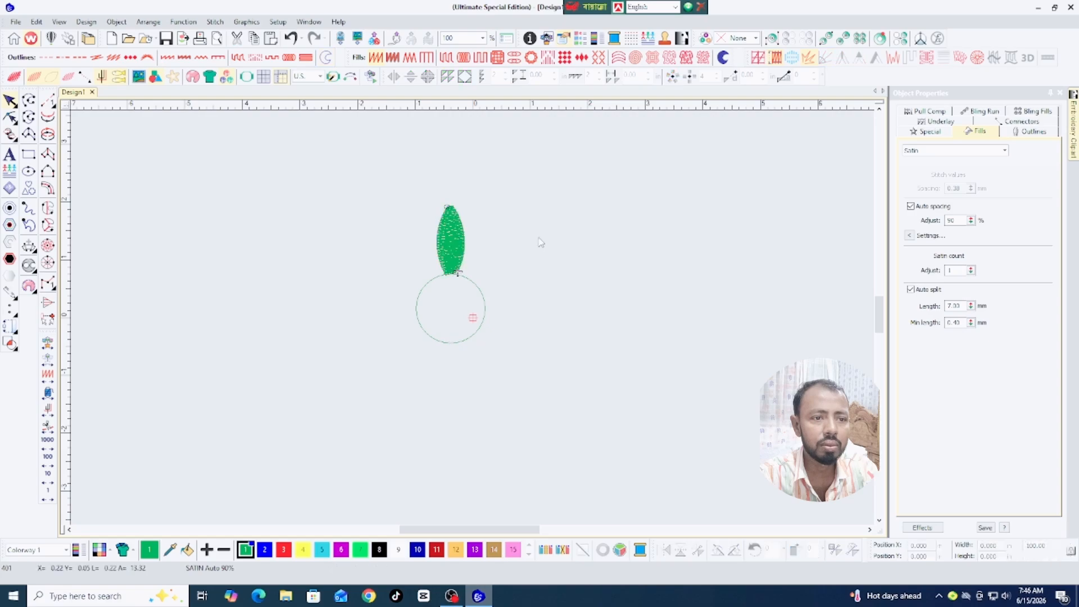
# Stretch the satin leaf upward by about 0.5 in, keeping its base at the circle.
pyautogui.click(458, 225)
pyautogui.moveTo(452, 209); pyautogui.dragTo(449, 179)
pyautogui.click(547, 227)
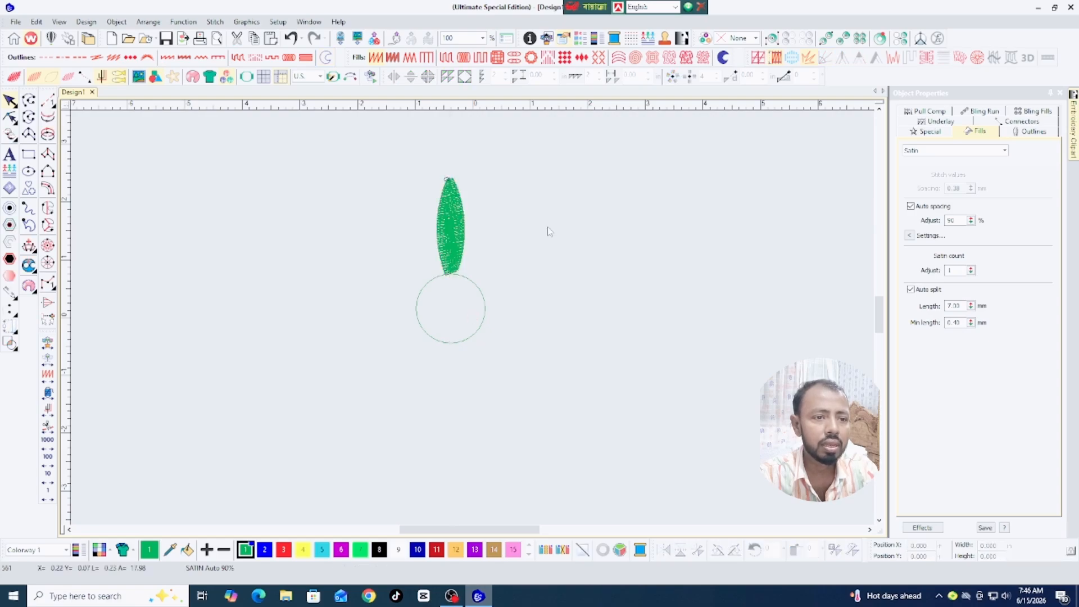
# Select the stretched leaf and add the circle, and make the leaf the same height as the circle.
pyautogui.click(482, 325)
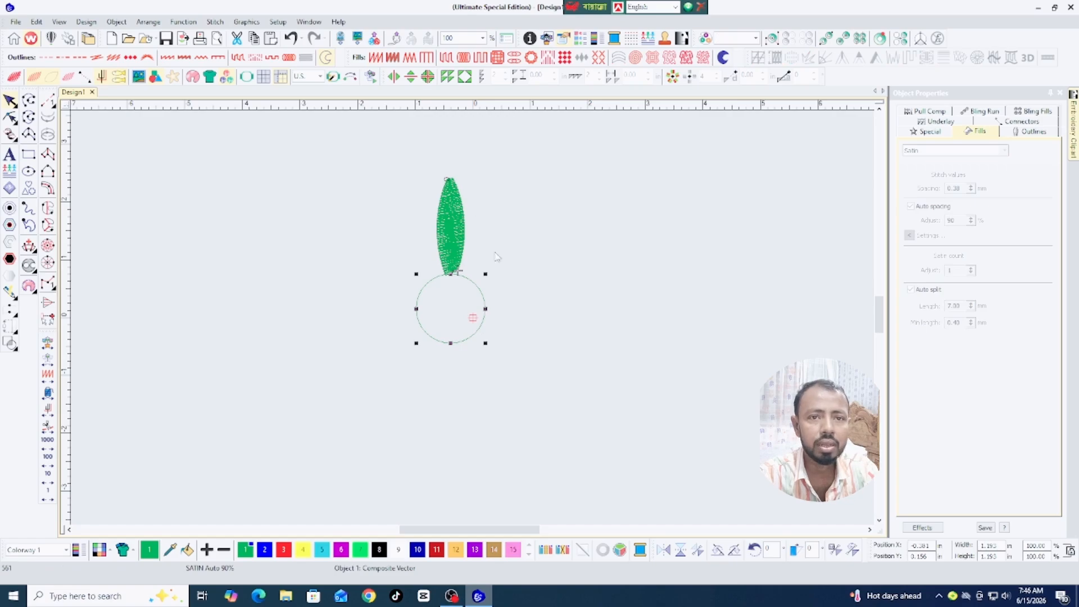
pyautogui.click(457, 210)
pyautogui.keyDown('ctrl'); pyautogui.click(485, 307); pyautogui.keyUp('ctrl')
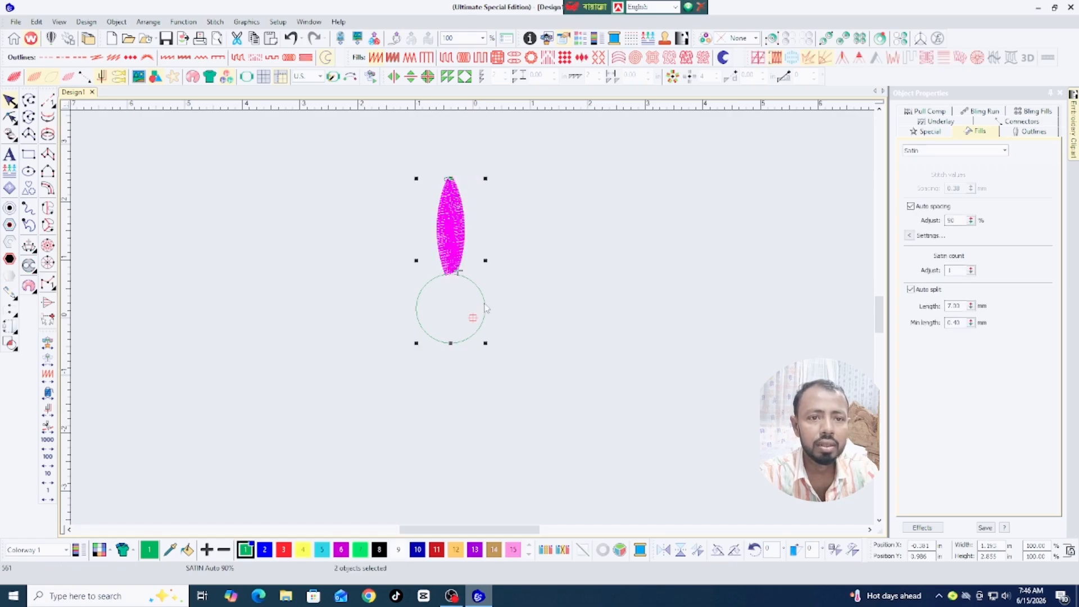
pyautogui.click(149, 22)
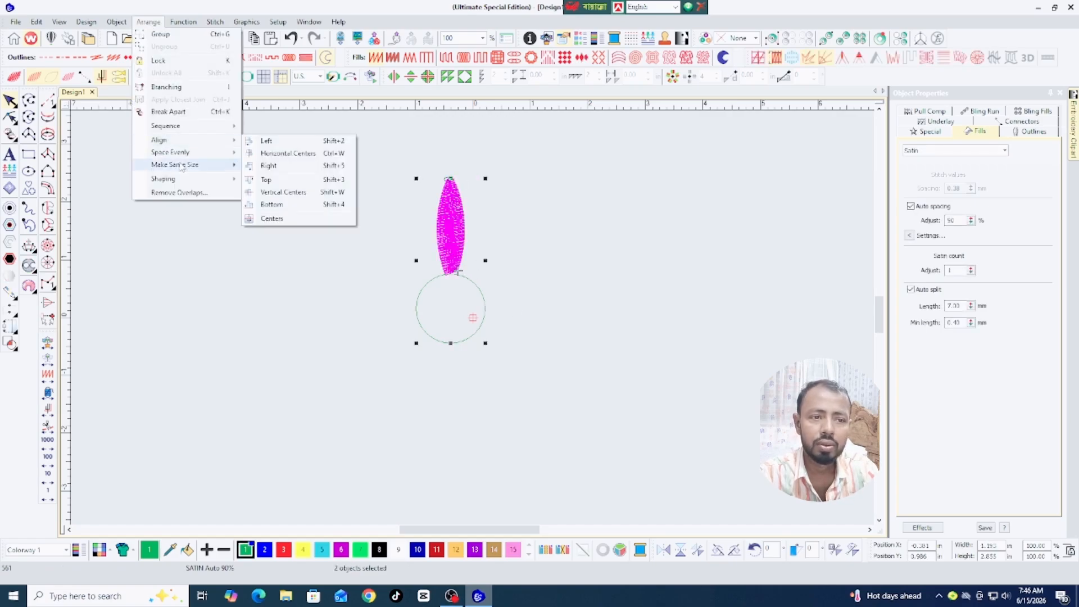
pyautogui.moveTo(184, 167)
pyautogui.click(259, 183)
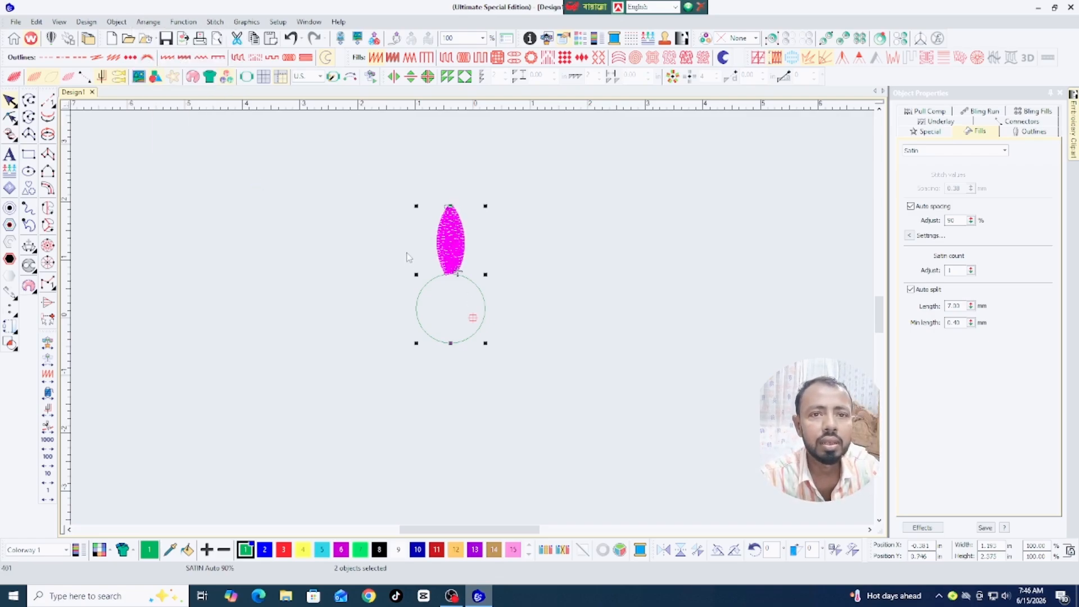
# Make the satin leaf the same size as the circle in both width and height.
pyautogui.click(138, 22)
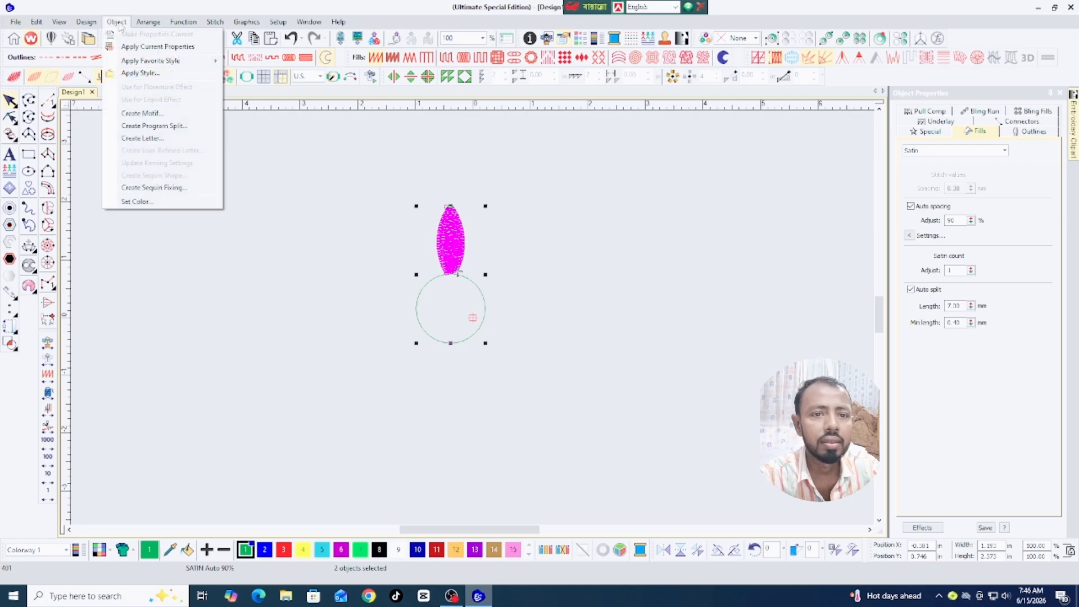
pyautogui.click(136, 21)
pyautogui.click(137, 21)
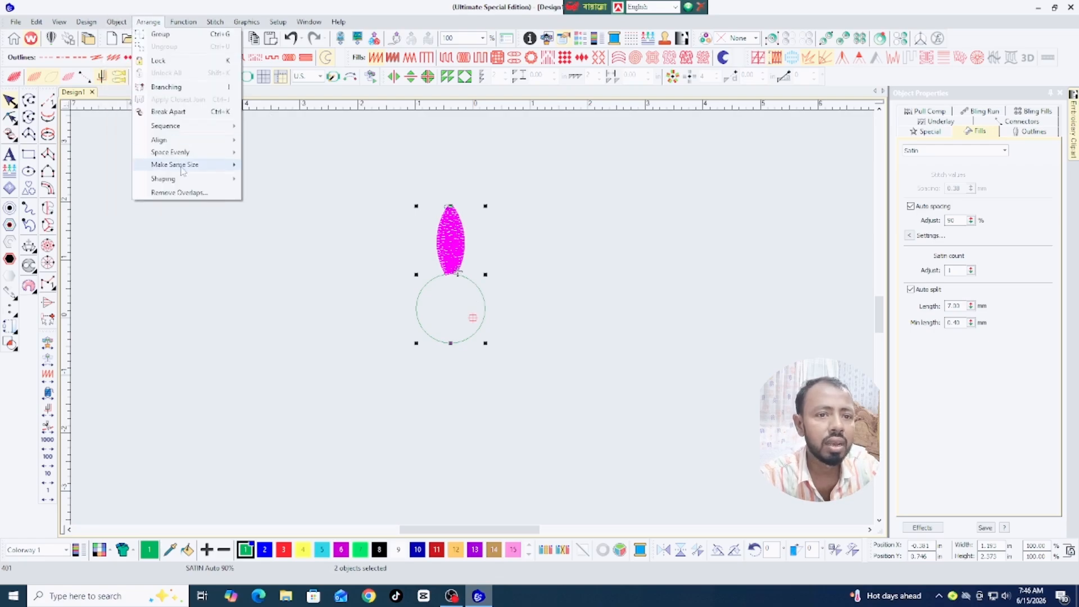
pyautogui.moveTo(191, 168)
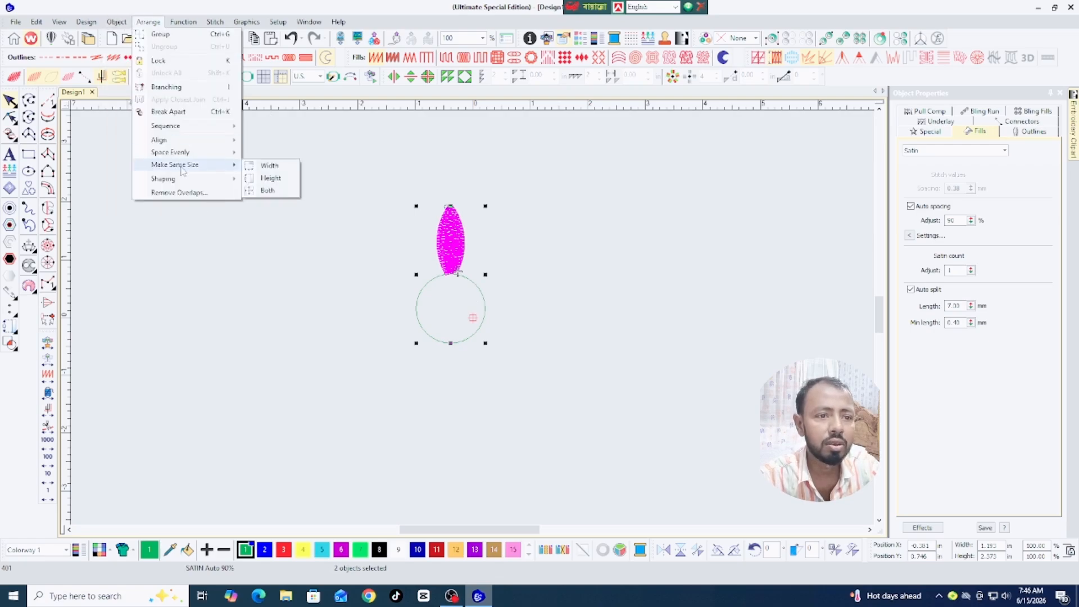
pyautogui.click(279, 194)
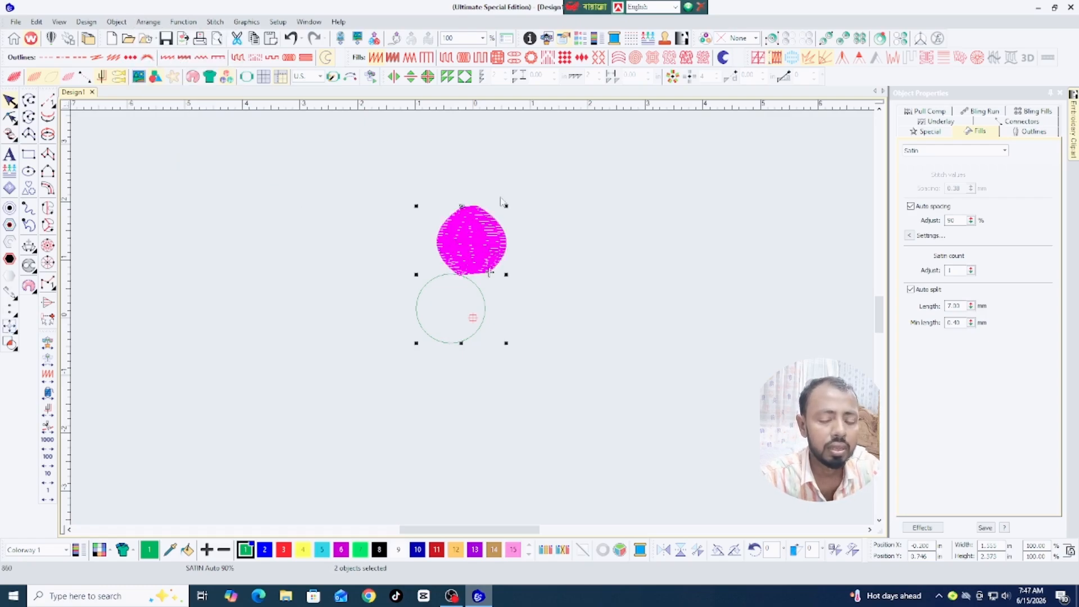
# Clear the selection and undo the last size change on the satin leaf.
pyautogui.click(544, 195)
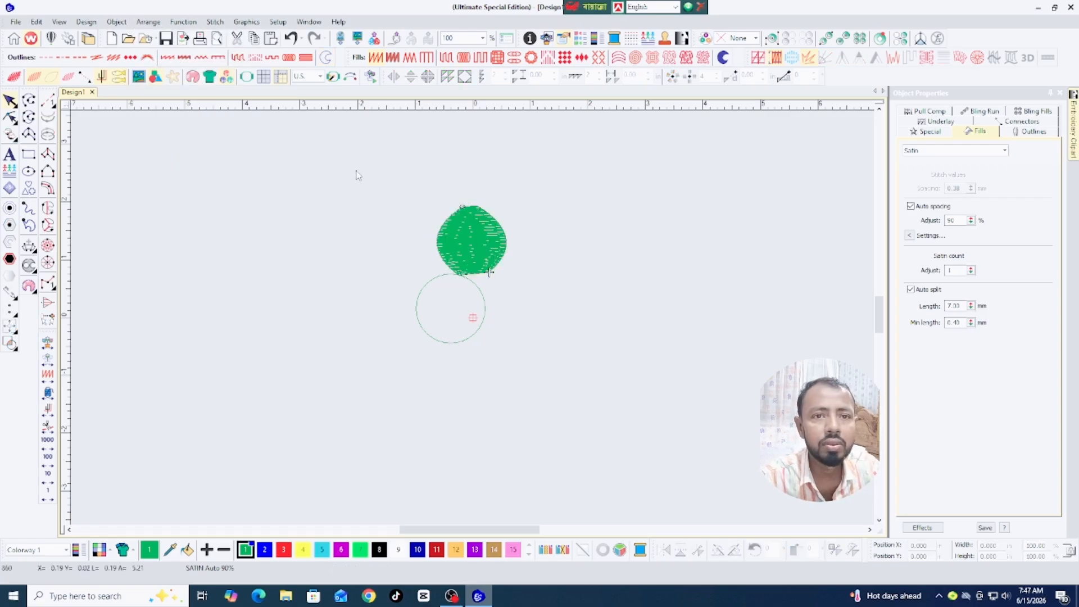
pyautogui.hotkey('ctrl', 'z')
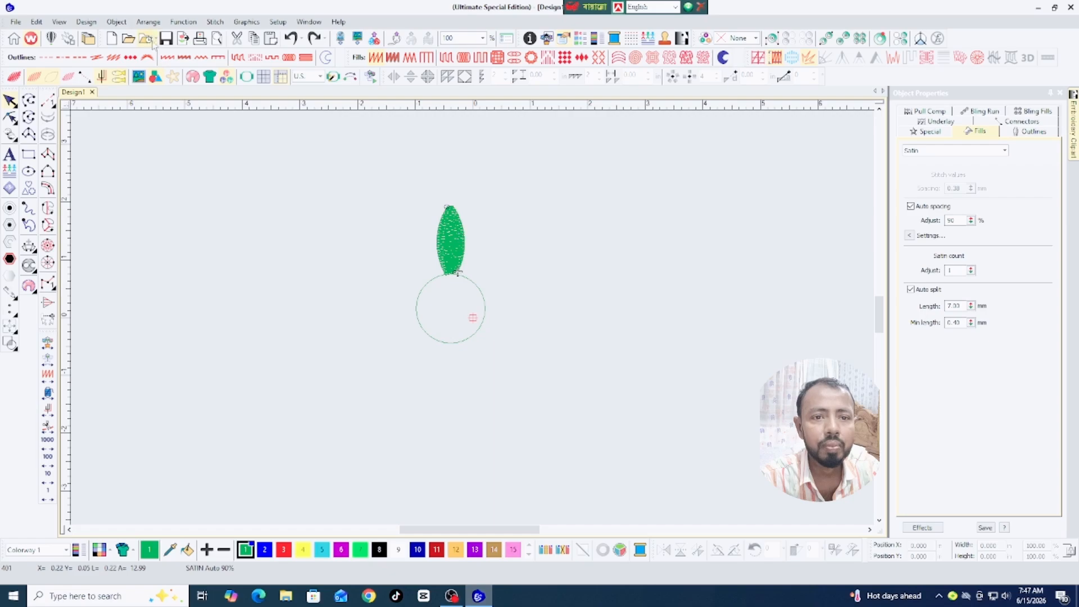
pyautogui.click(148, 21)
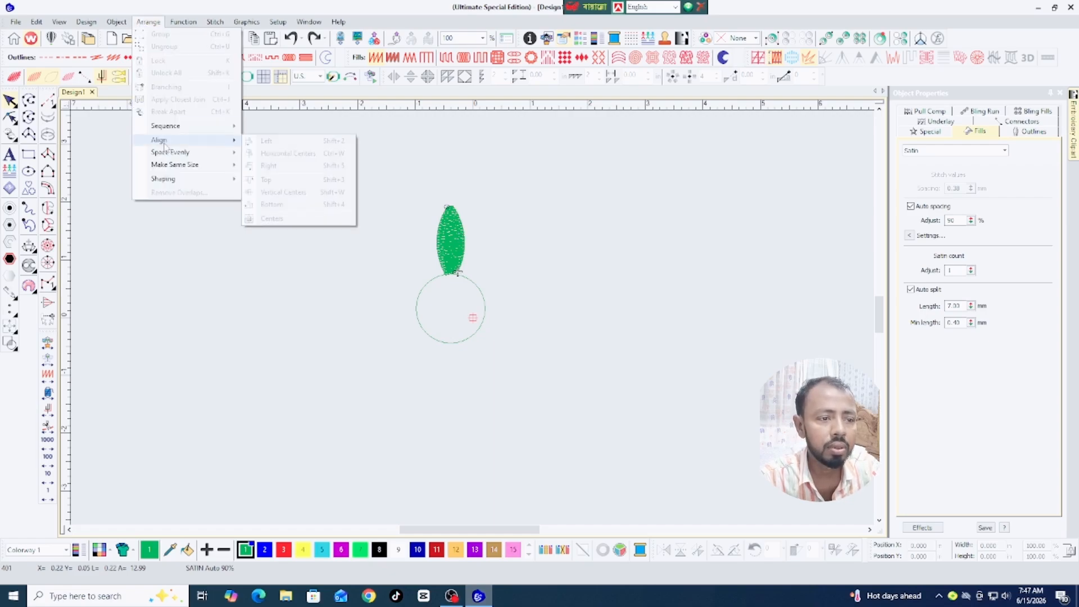
pyautogui.click(604, 250)
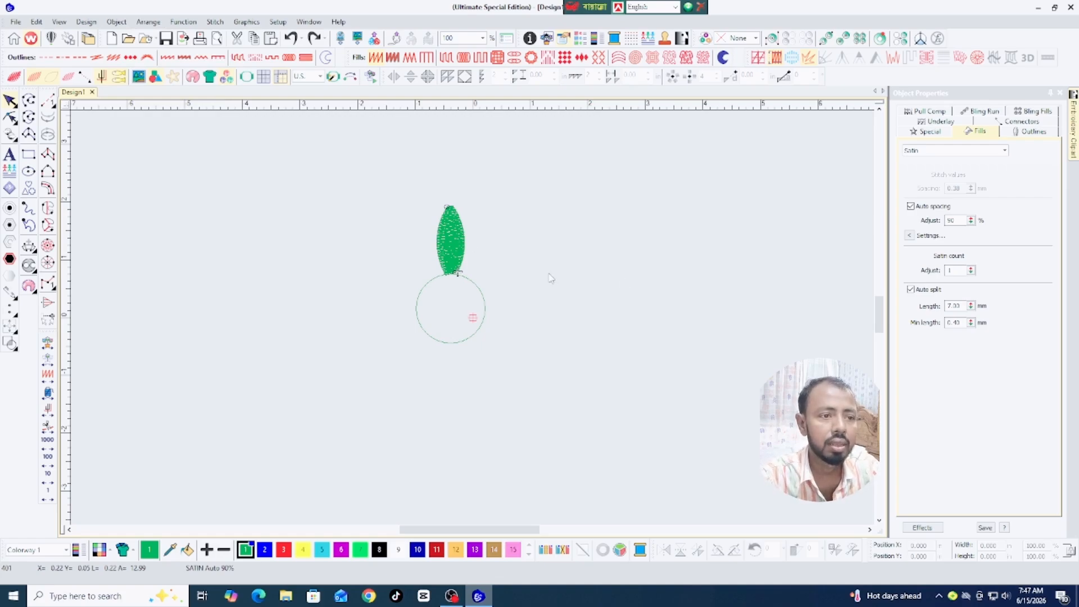
# Draw a vertical run-stitch line about 4.3 in long, to the right of the leaf and circle.
pyautogui.press('r')
pyautogui.click(588, 192)
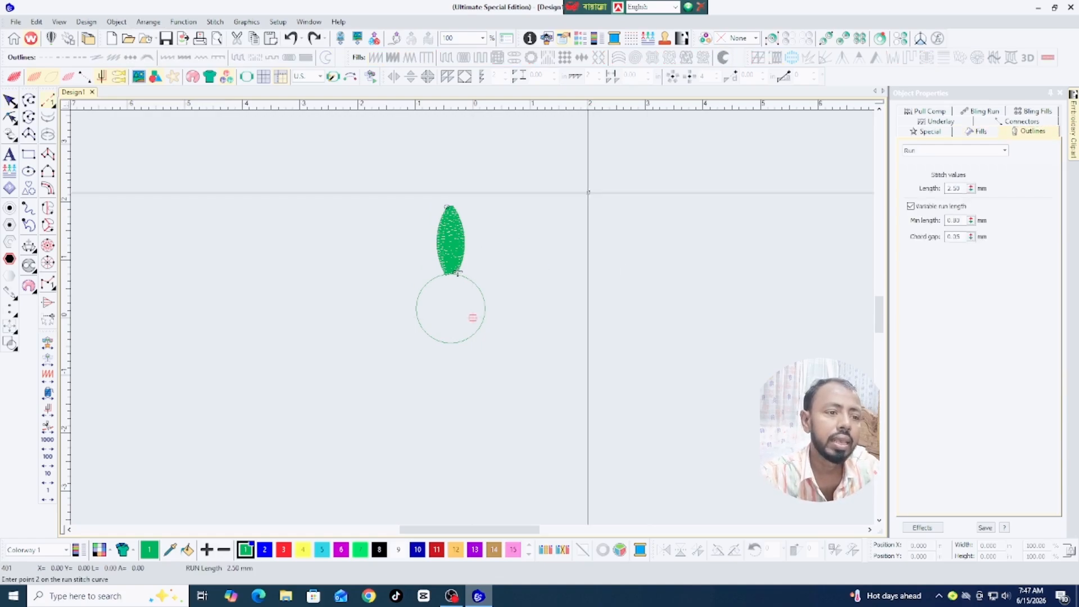
pyautogui.click(588, 439)
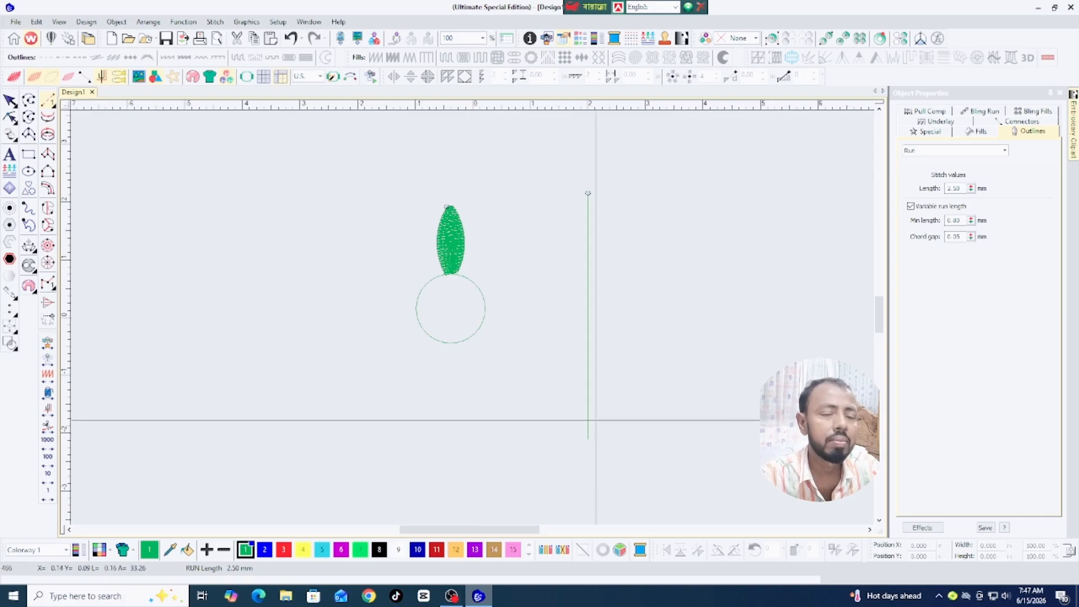
pyautogui.press('Escape')
# Try to align the vertical line with the left edge of the satin leaf.
pyautogui.keyDown('ctrl'); pyautogui.click(458, 247); pyautogui.keyUp('ctrl')
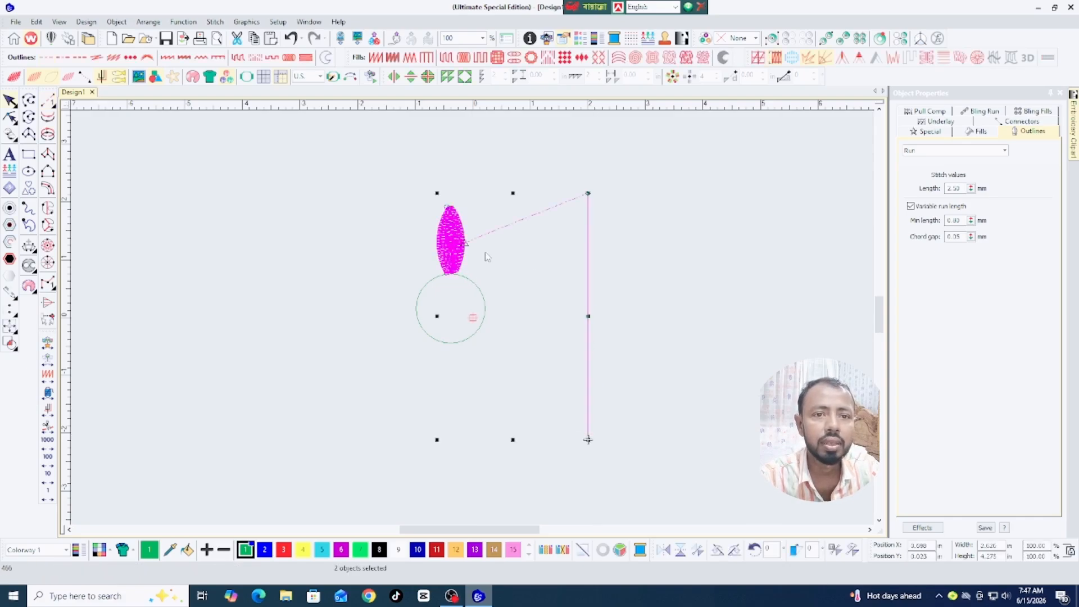
pyautogui.click(149, 21)
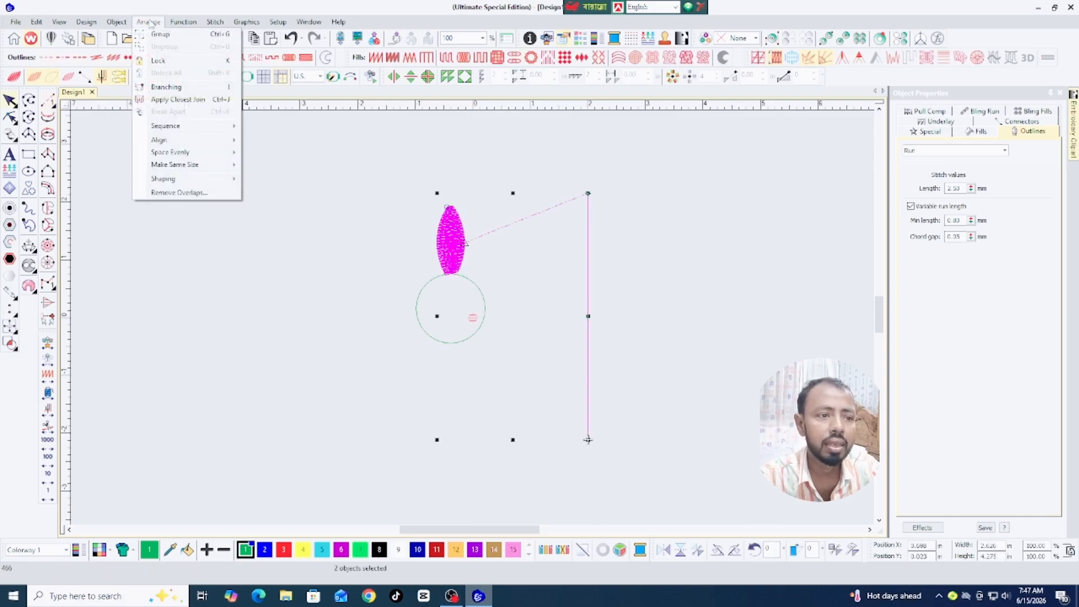
pyautogui.moveTo(178, 145)
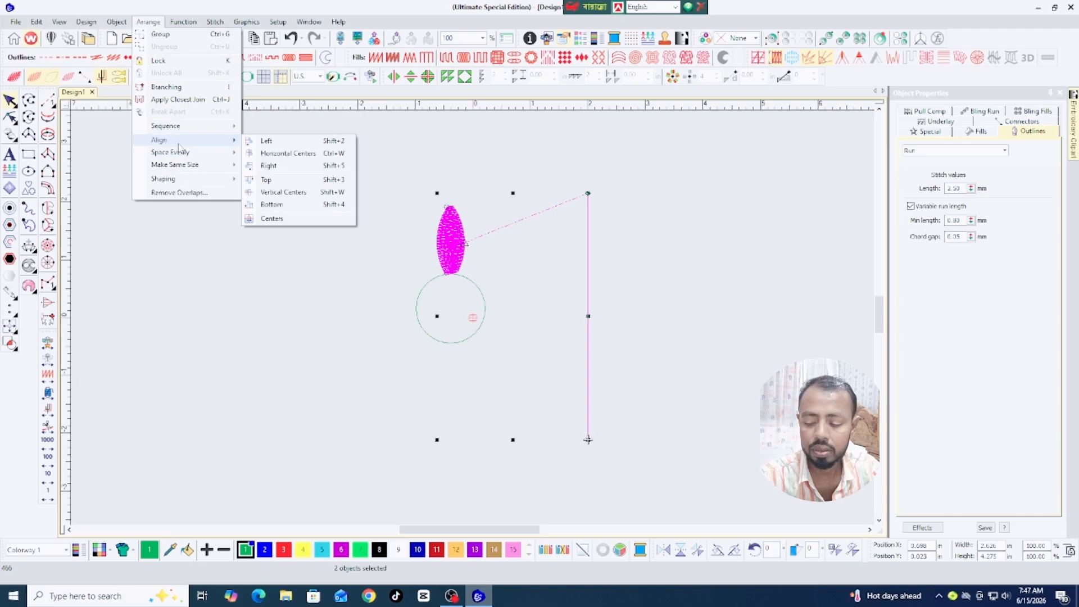
pyautogui.click(275, 142)
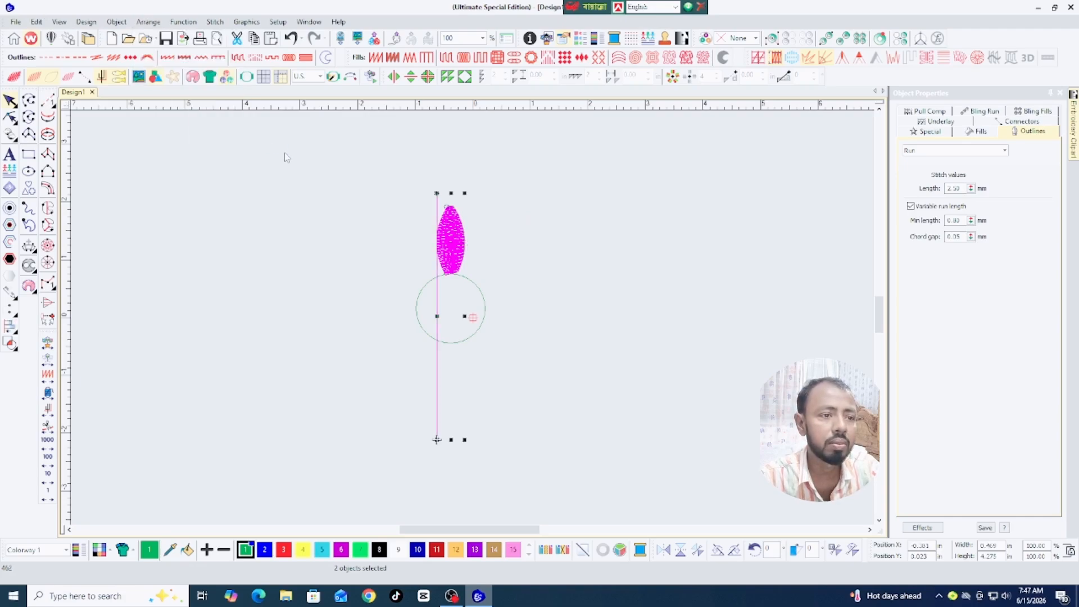
pyautogui.hotkey('ctrl', 'z')
pyautogui.click(498, 267)
# Select the satin leaf followed by the vertical line, and align the leaf's left edge to the line.
pyautogui.click(454, 239)
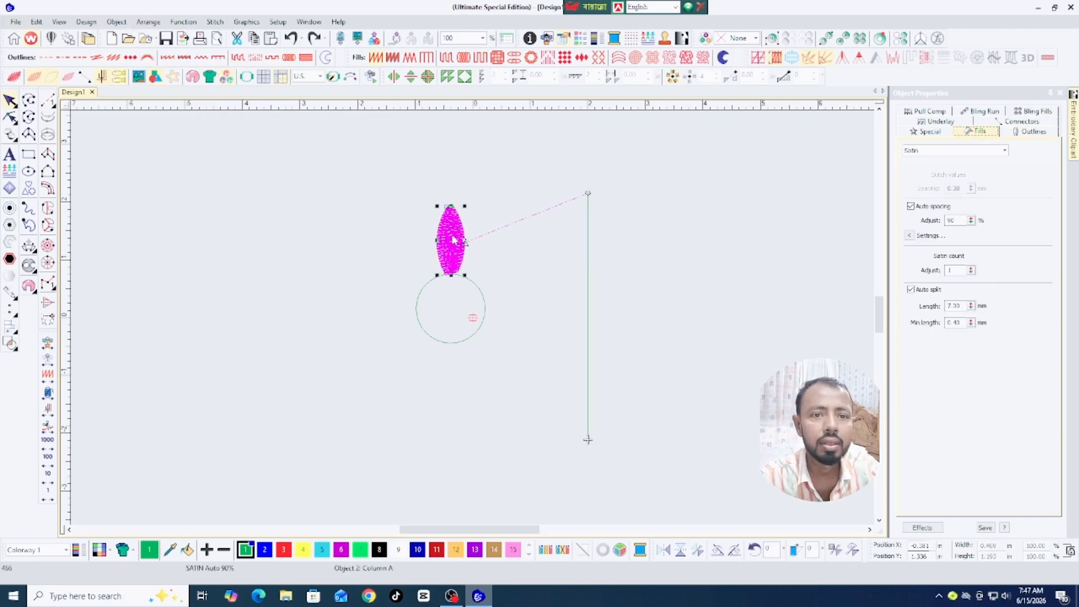
pyautogui.keyDown('ctrl'); pyautogui.click(588, 247); pyautogui.keyUp('ctrl')
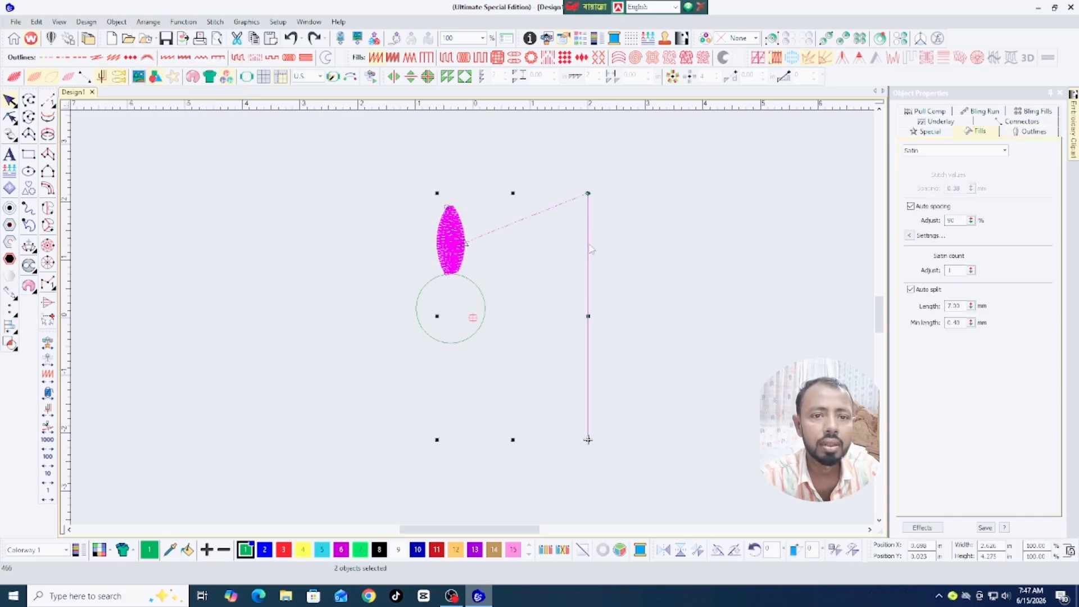
pyautogui.click(149, 22)
pyautogui.moveTo(194, 142)
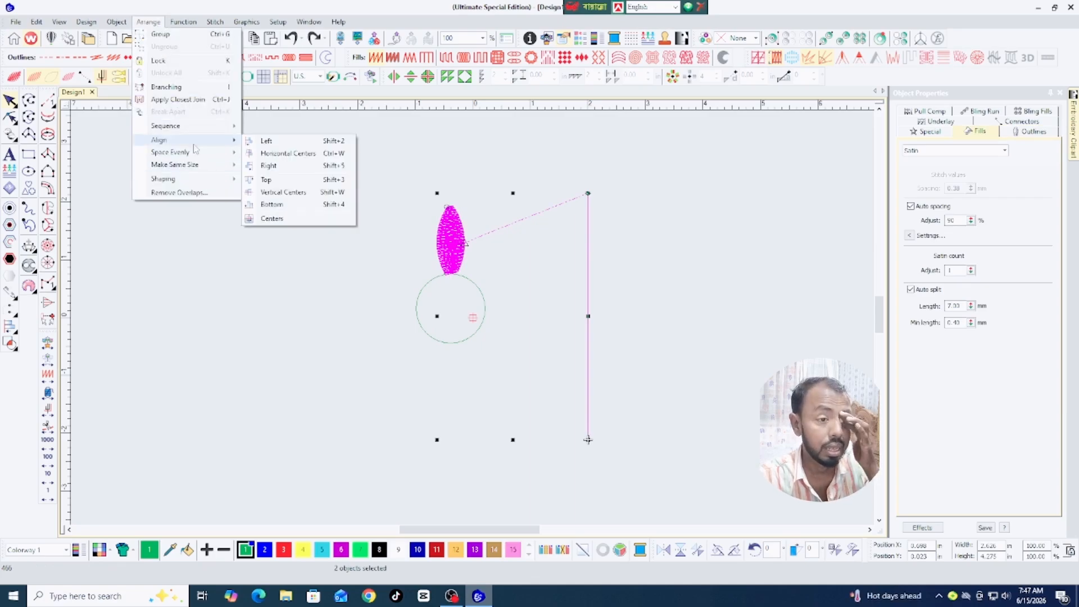
pyautogui.click(259, 145)
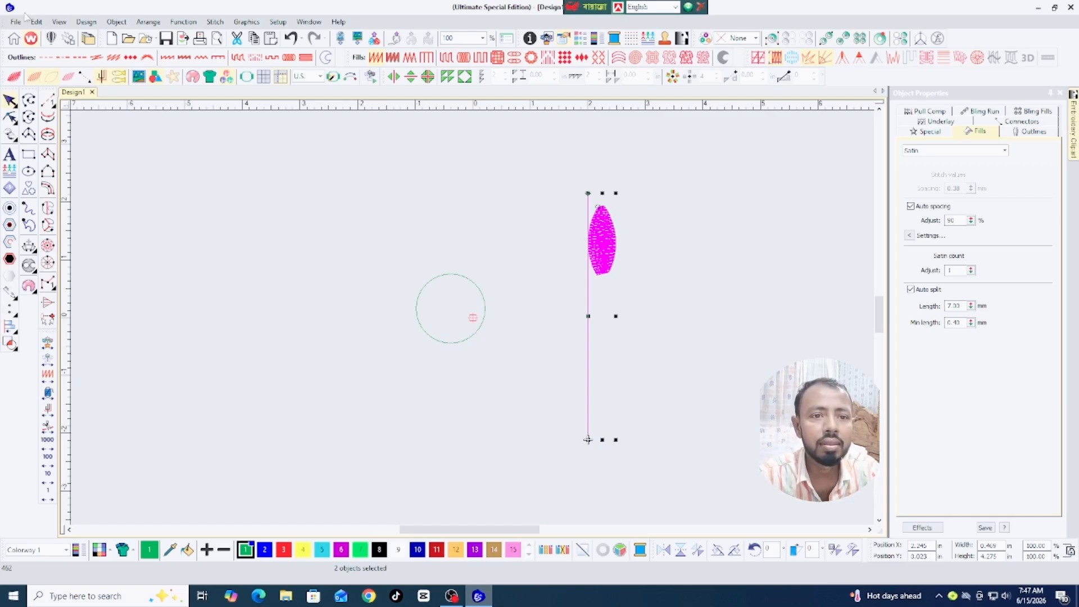
# Align the leaf's right edge to the vertical line, and apply the Horizontal Centers alignment to both.
pyautogui.click(158, 25)
pyautogui.moveTo(162, 140)
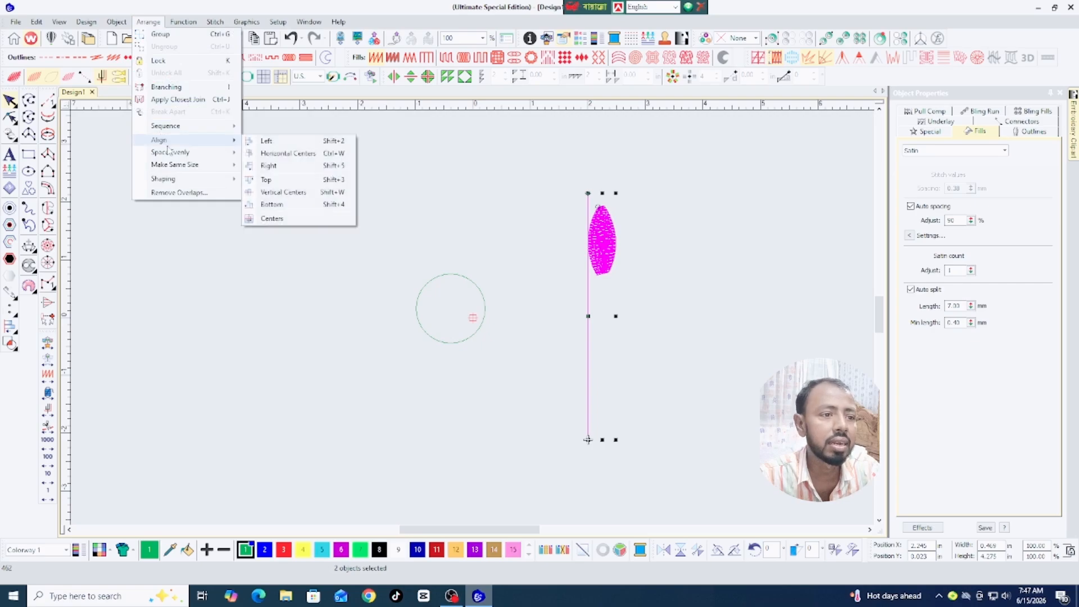
pyautogui.click(260, 167)
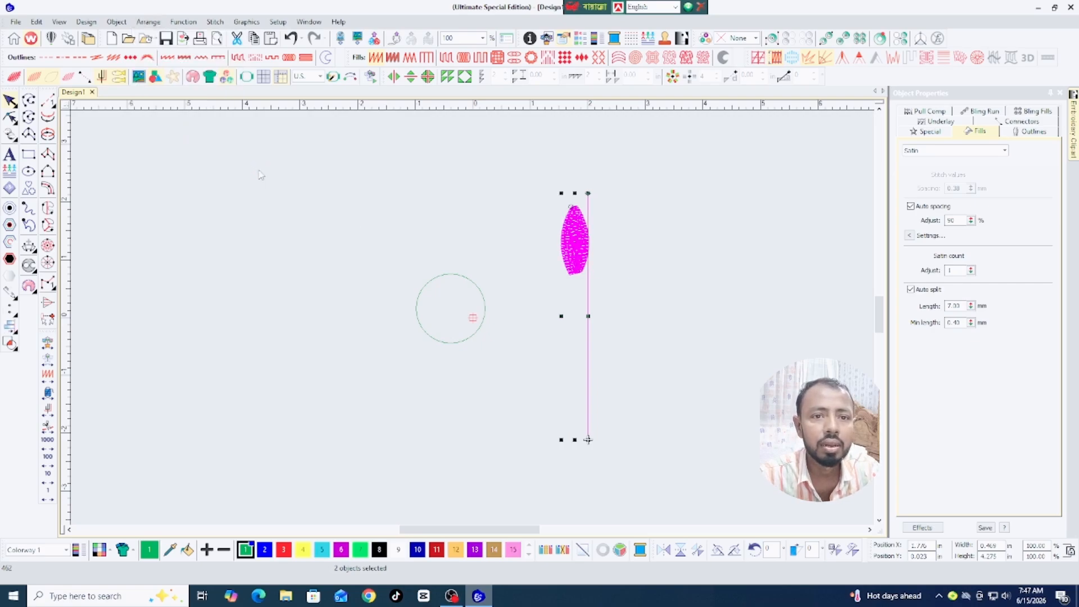
pyautogui.click(147, 21)
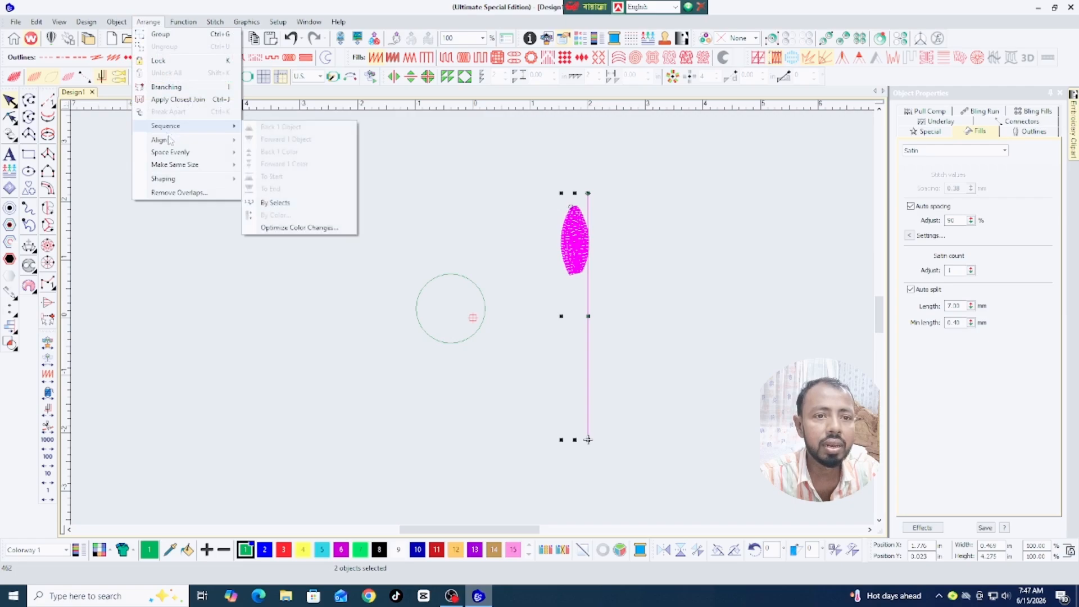
pyautogui.moveTo(170, 144)
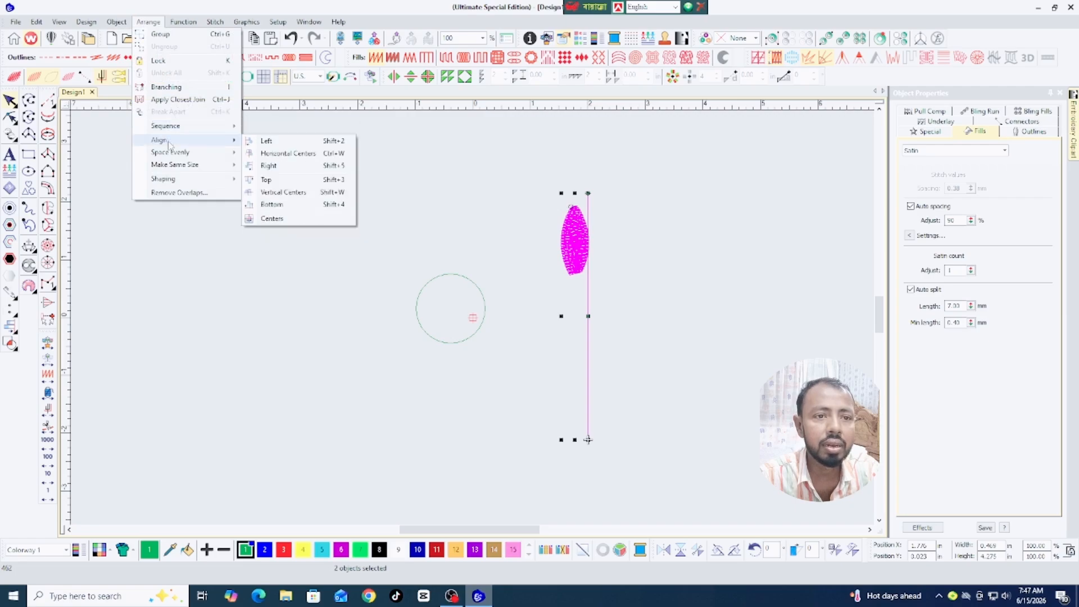
pyautogui.click(266, 154)
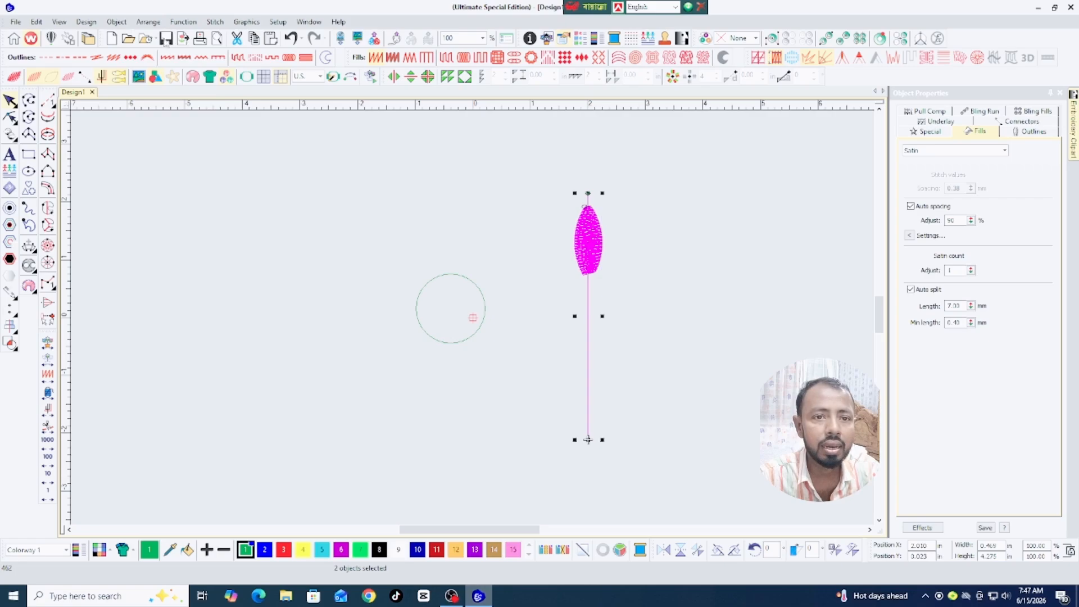
# Align the leaf with the top of the vertical line, and apply the Vertical Centers alignment.
pyautogui.click(148, 22)
pyautogui.moveTo(185, 143)
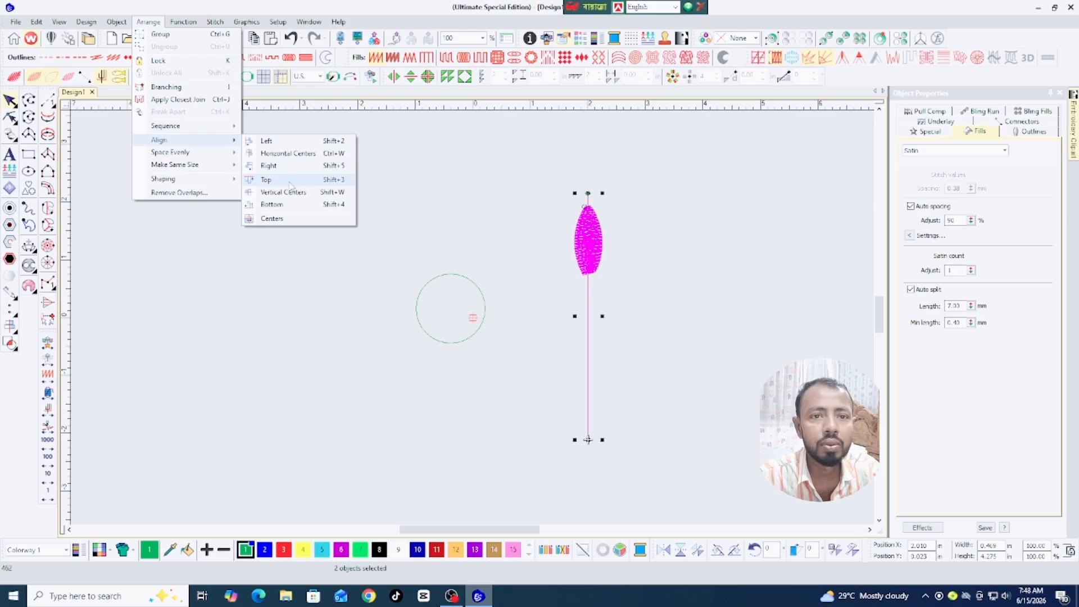
pyautogui.click(291, 180)
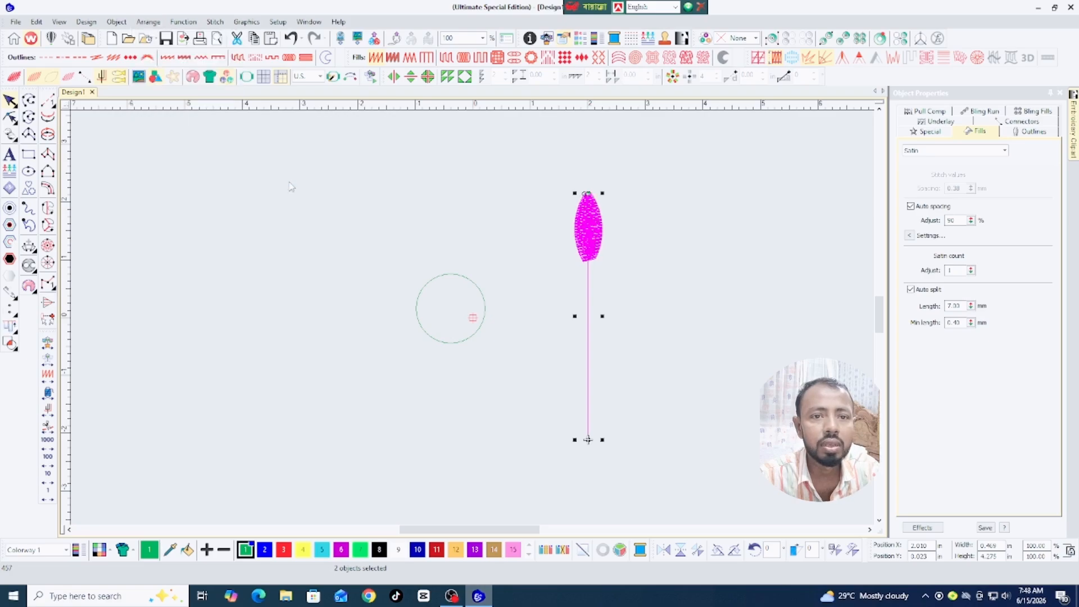
pyautogui.click(140, 25)
pyautogui.moveTo(177, 144)
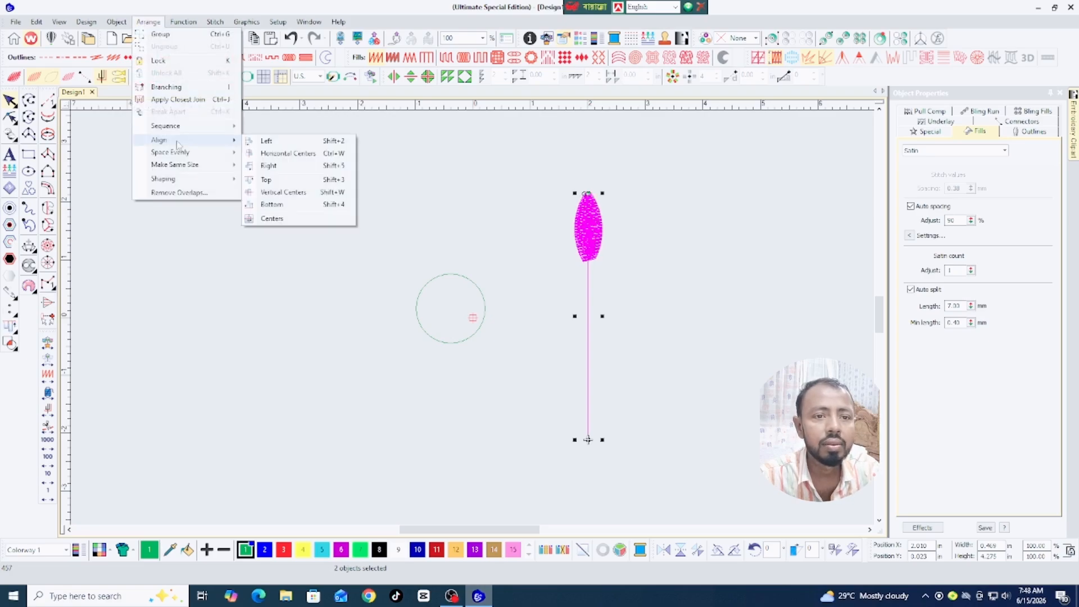
pyautogui.click(281, 192)
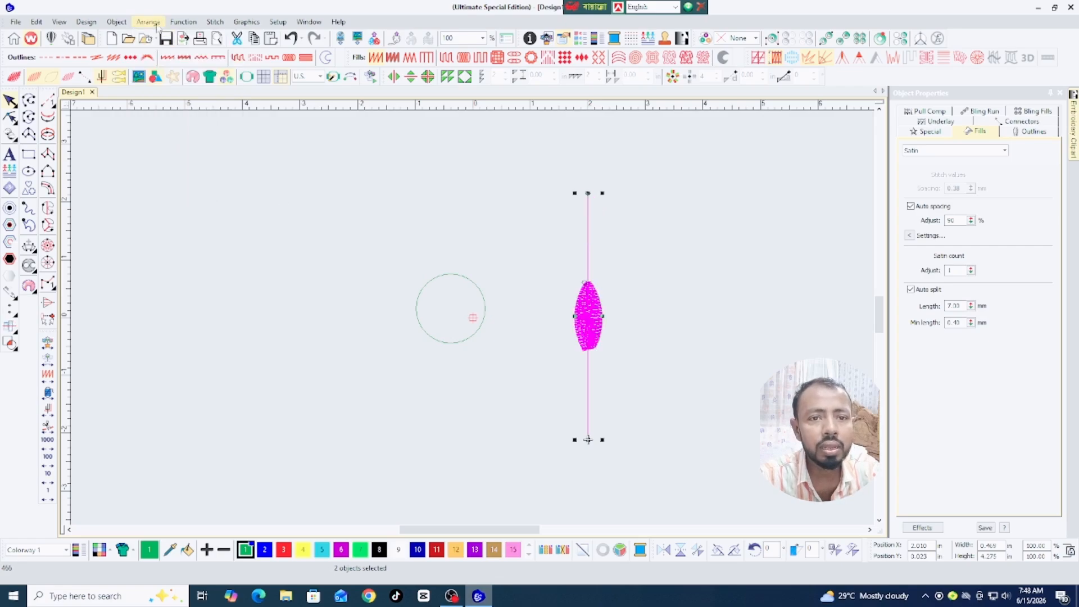
# Apply the Centers alignment to the leaf and the vertical line, and clear the selection.
pyautogui.click(156, 25)
pyautogui.moveTo(234, 128)
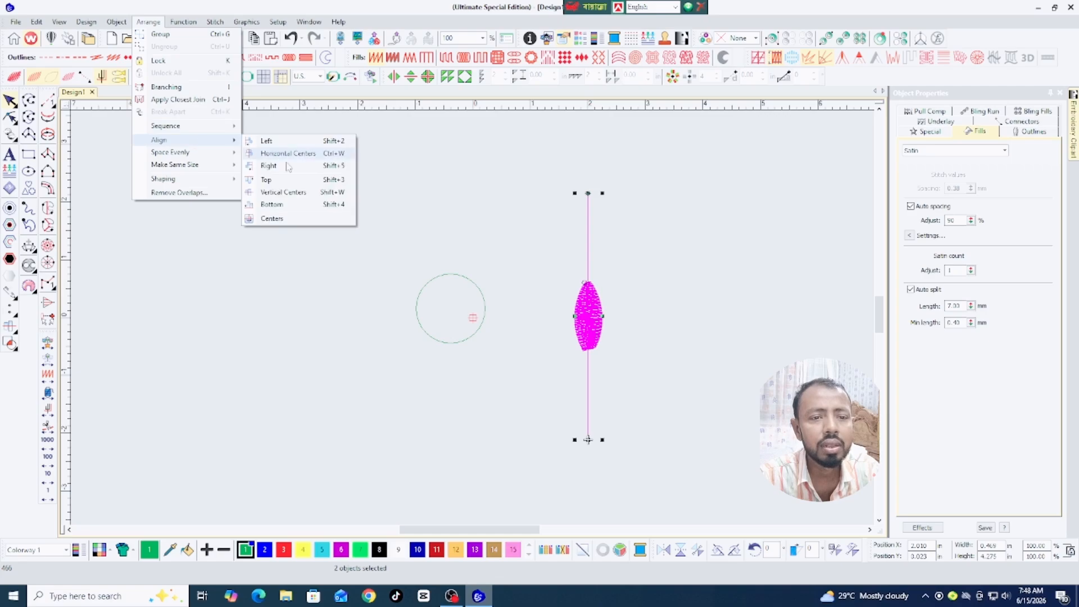
pyautogui.click(276, 217)
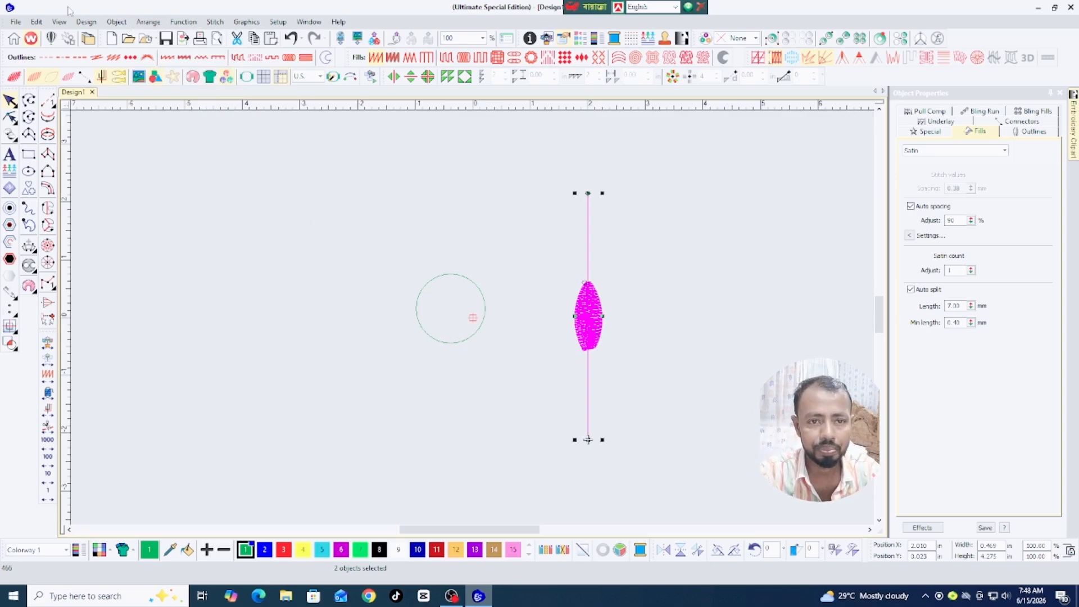
pyautogui.click(148, 22)
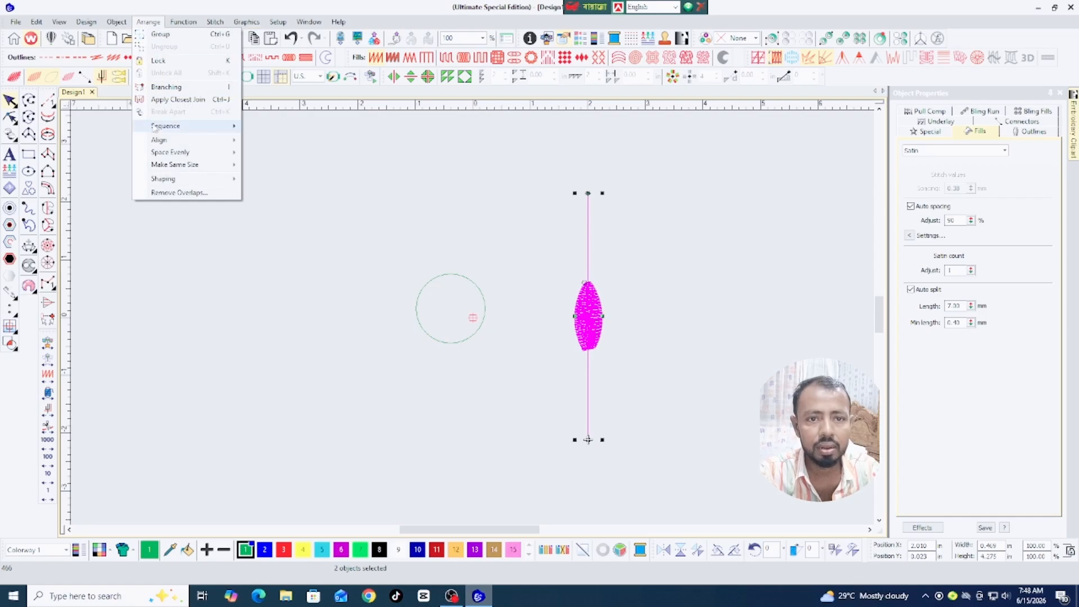
pyautogui.moveTo(186, 166)
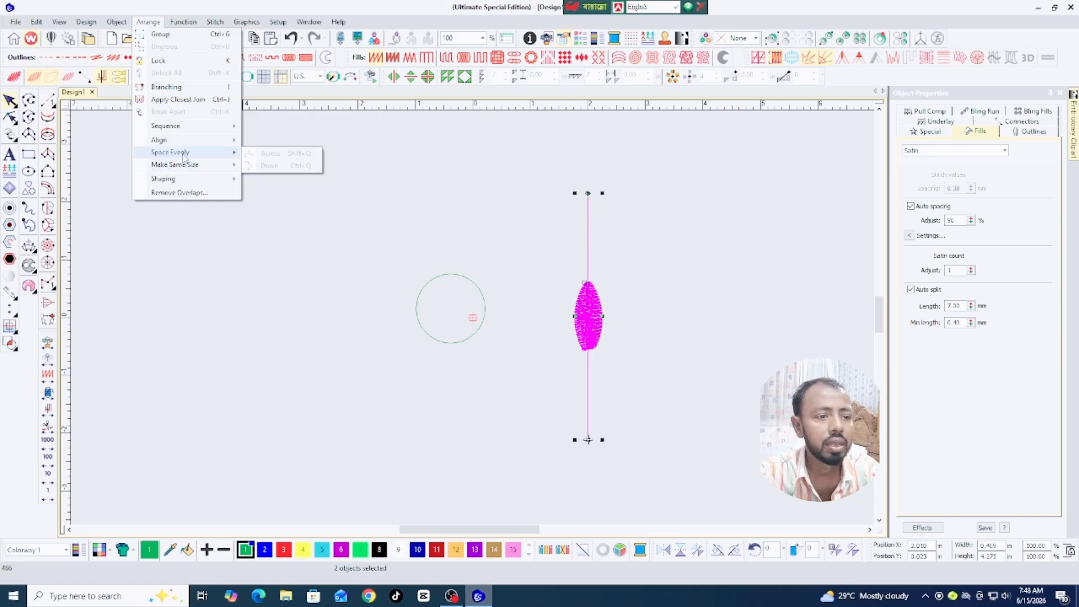
pyautogui.click(479, 227)
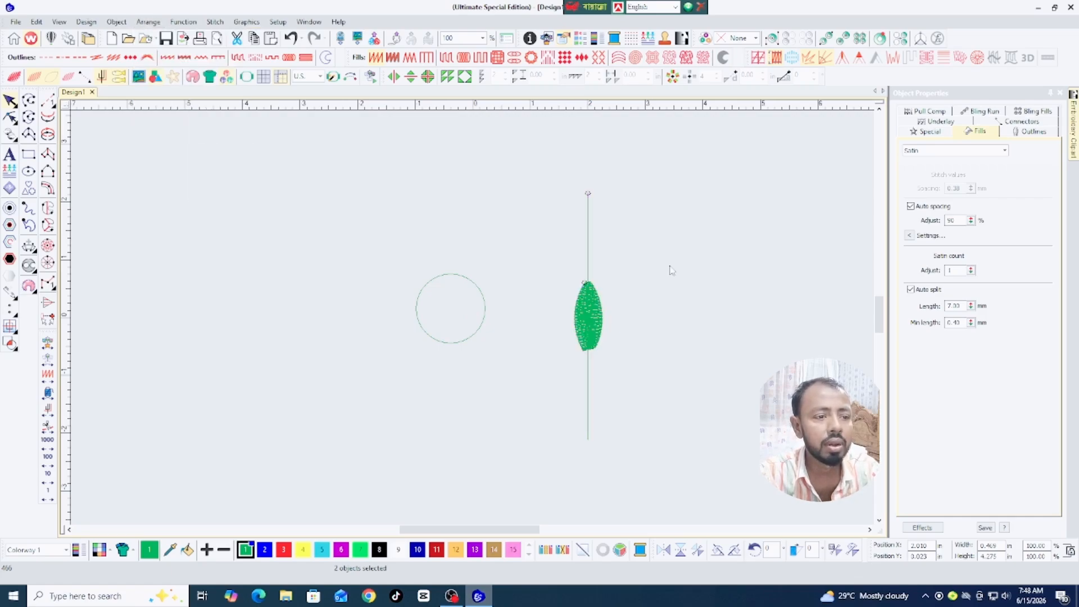
# Move the satin leaf between the circle and the line, and space all three objects evenly across.
pyautogui.click(603, 321)
pyautogui.moveTo(587, 323); pyautogui.dragTo(528, 313)
pyautogui.moveTo(350, 178); pyautogui.dragTo(678, 496)
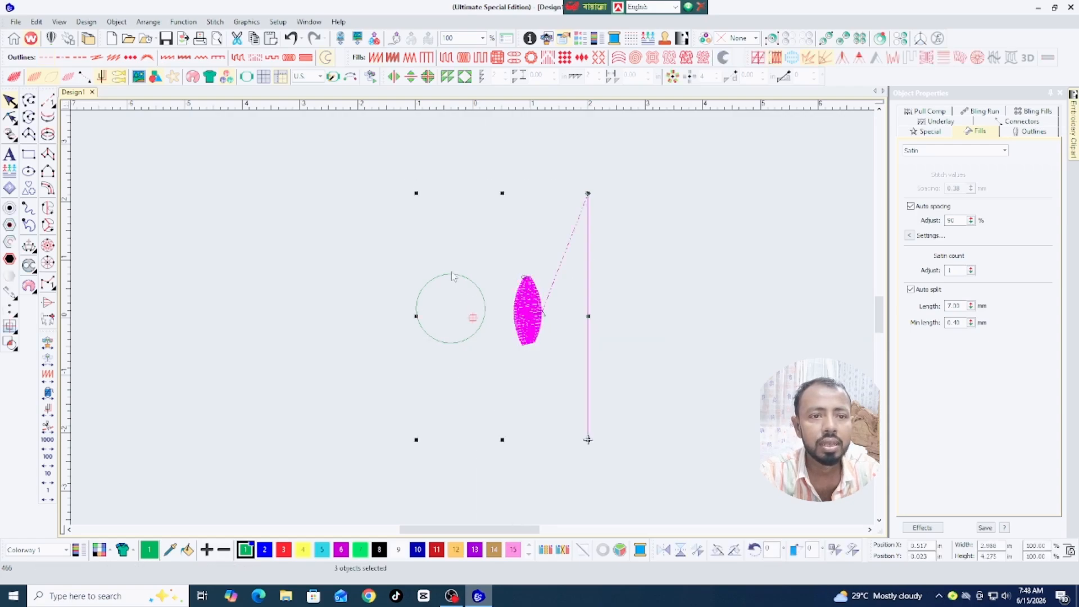
pyautogui.click(149, 22)
pyautogui.moveTo(162, 154)
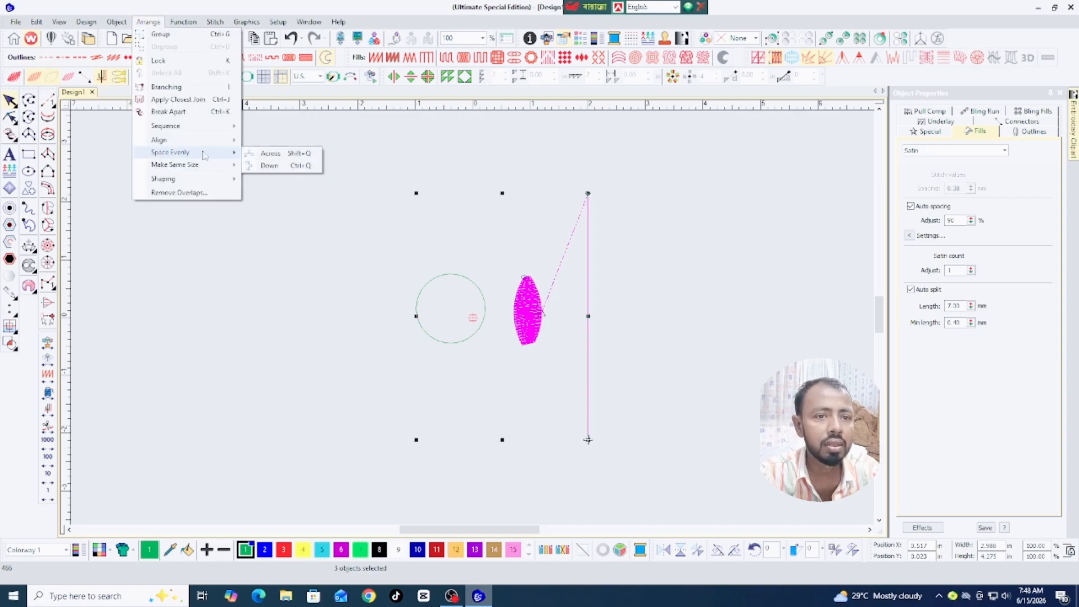
pyautogui.click(285, 164)
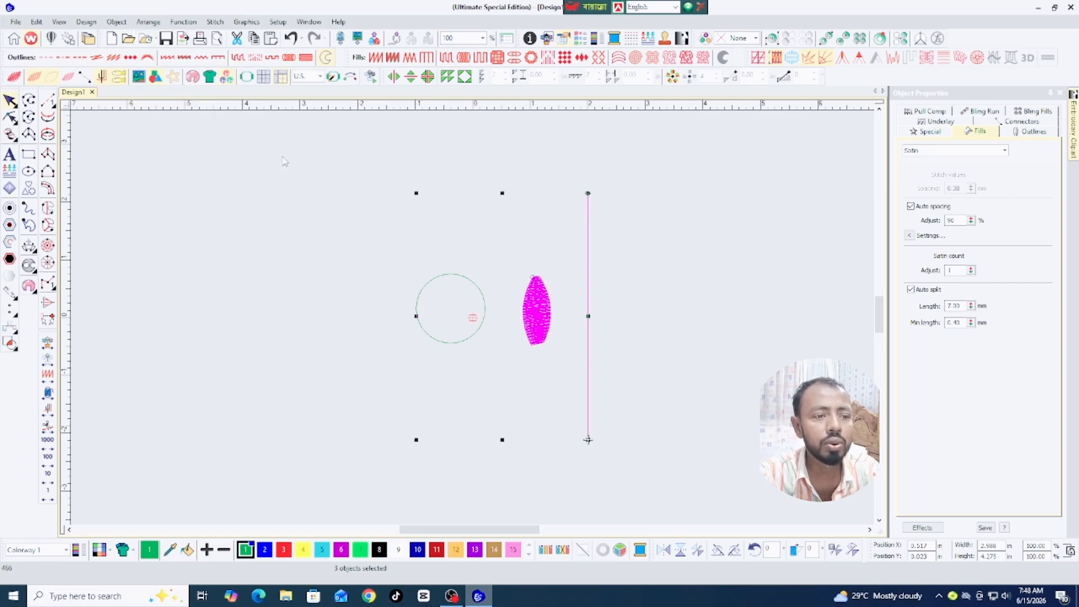
pyautogui.click(603, 293)
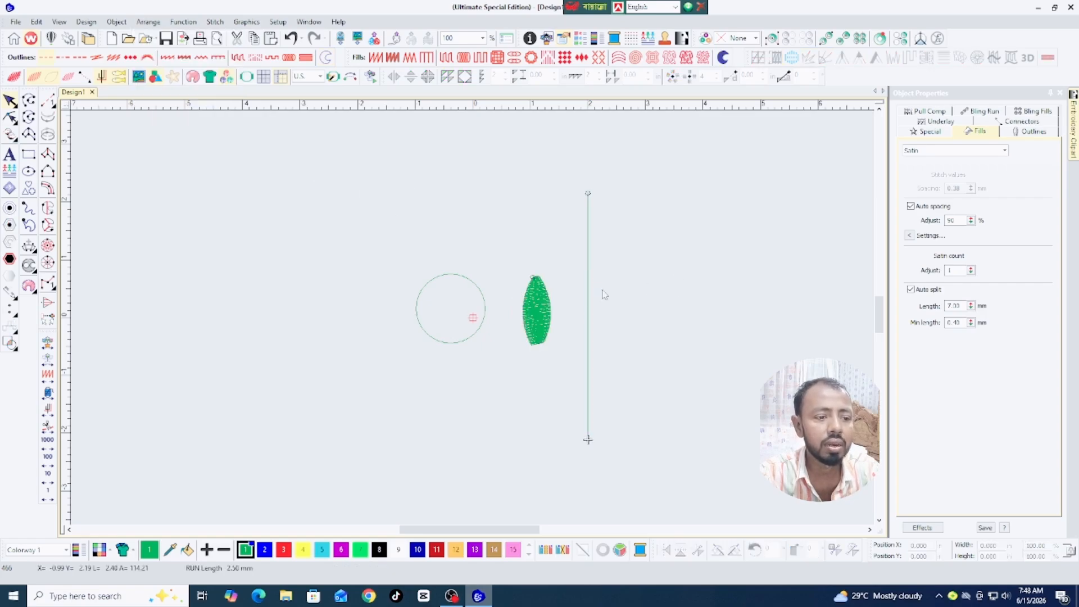
# Move the circle just below the vertical line and the satin leaf further down beneath the circle.
pyautogui.click(485, 309)
pyautogui.moveTo(485, 309)
pyautogui.mouseDown()
pyautogui.moveTo(582, 450)
pyautogui.moveTo(626, 484)
pyautogui.mouseUp()
pyautogui.scroll(-2, 550, 231)
pyautogui.moveTo(537, 175); pyautogui.dragTo(535, 422)
pyautogui.hotkey('shift', 'z')
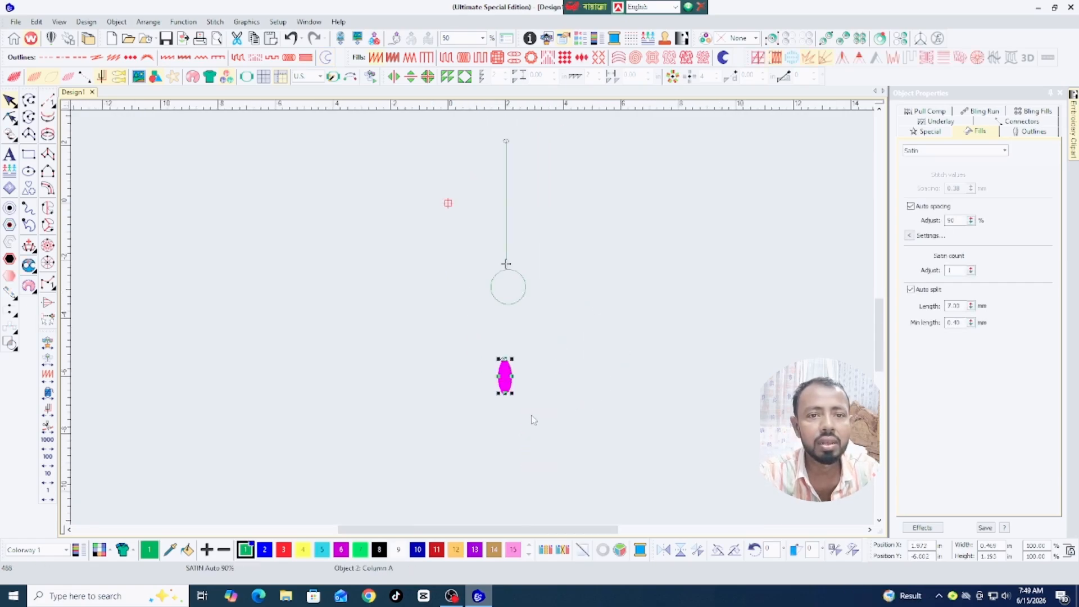
# Select all three objects and space them evenly down.
pyautogui.hotkey('ctrl', 'a')
pyautogui.click(149, 23)
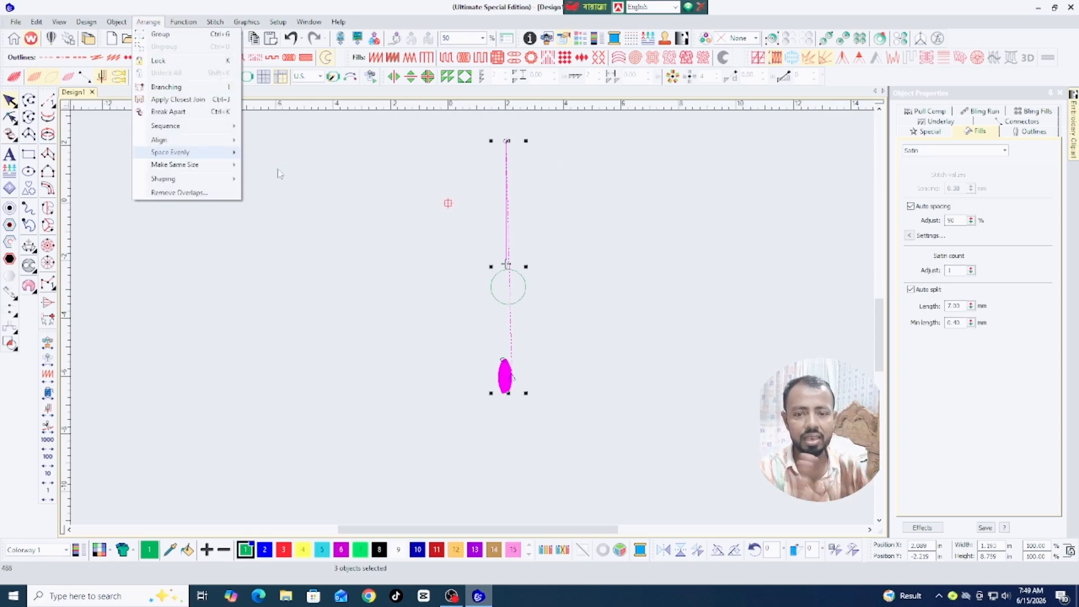
pyautogui.click(275, 172)
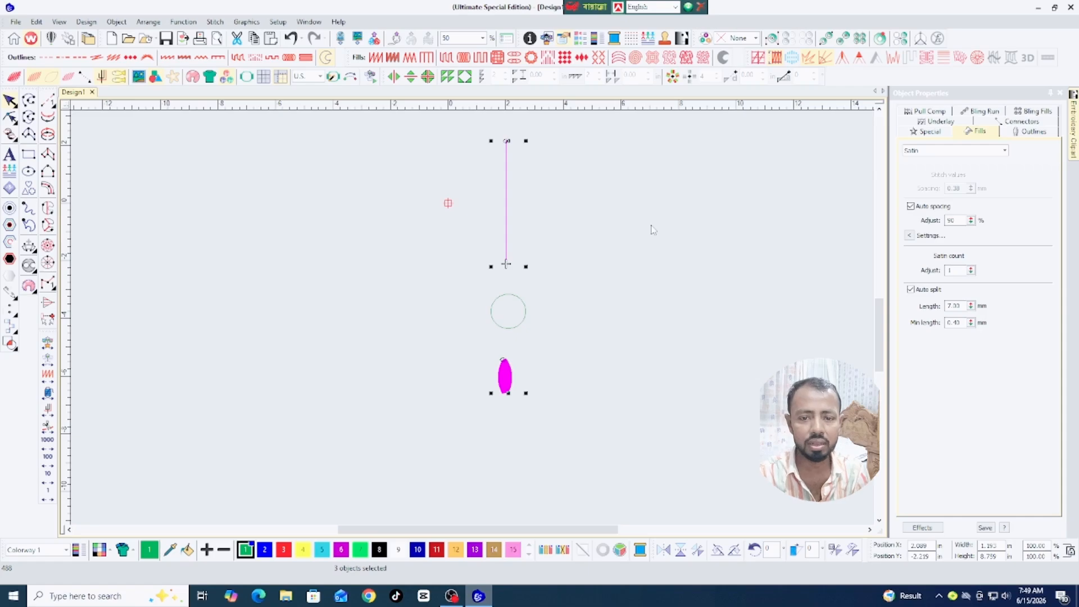